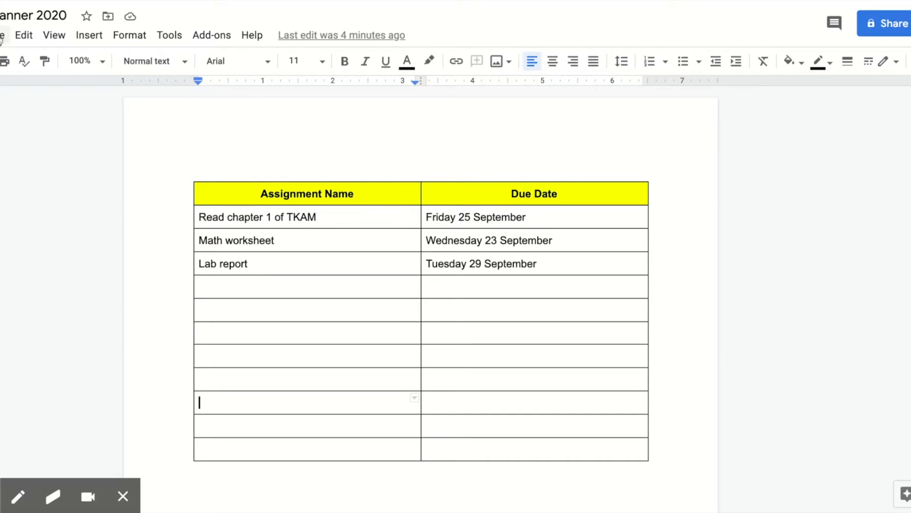
- Change the document's page orientation to landscape
{"action": "left_click", "coordinate": [2, 36]}
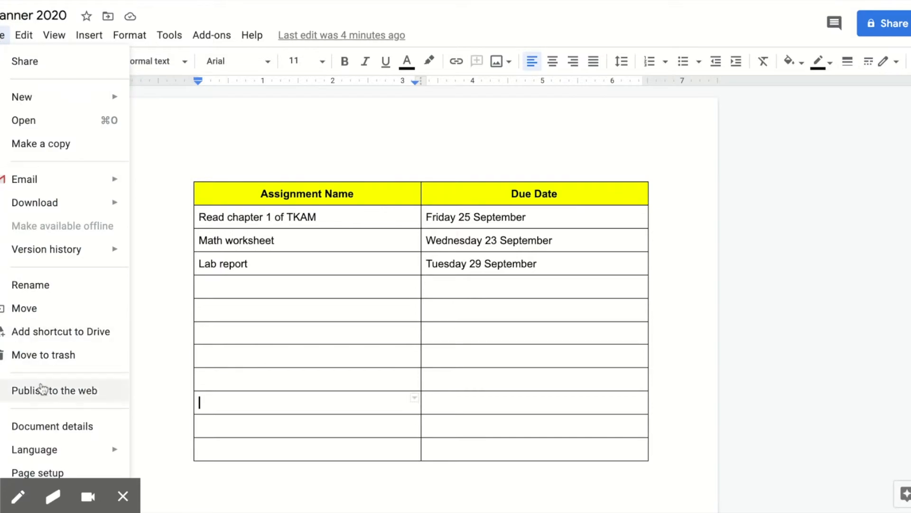
{"action": "left_click", "coordinate": [68, 471]}
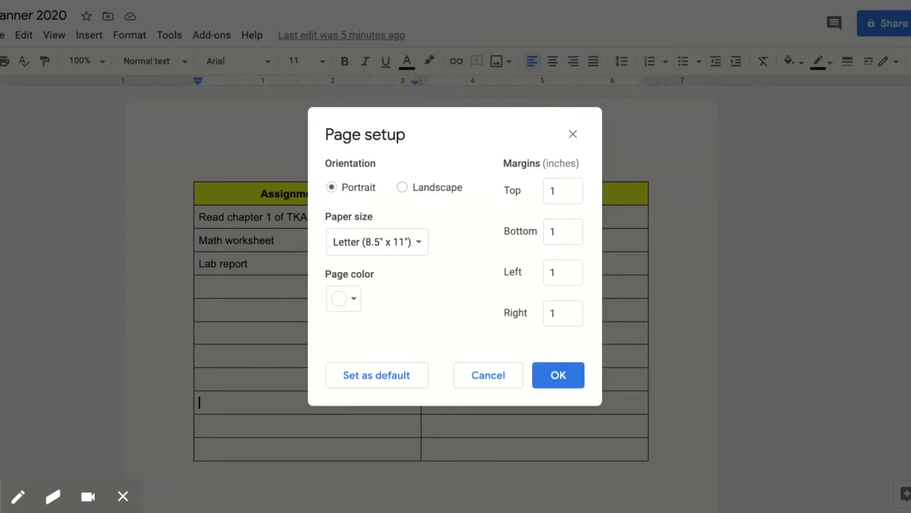
{"action": "left_click", "coordinate": [403, 188]}
{"action": "left_click", "coordinate": [576, 381]}
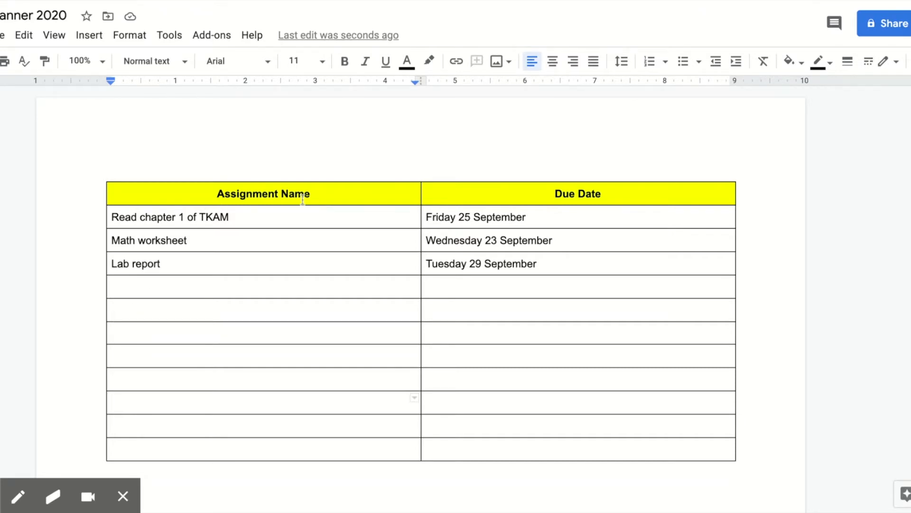
- Insert a table column before Assignment Name and give it the header "Date"
{"action": "right_click", "coordinate": [130, 308]}
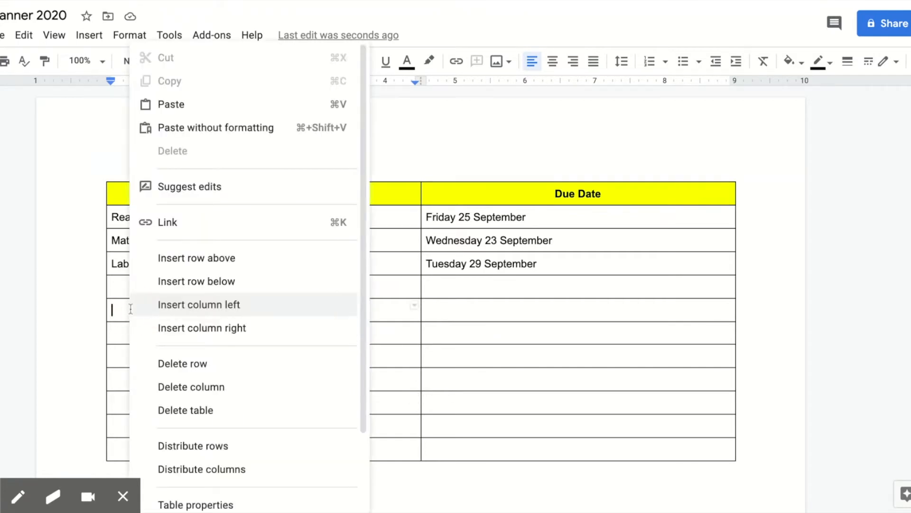
{"action": "left_click", "coordinate": [200, 307]}
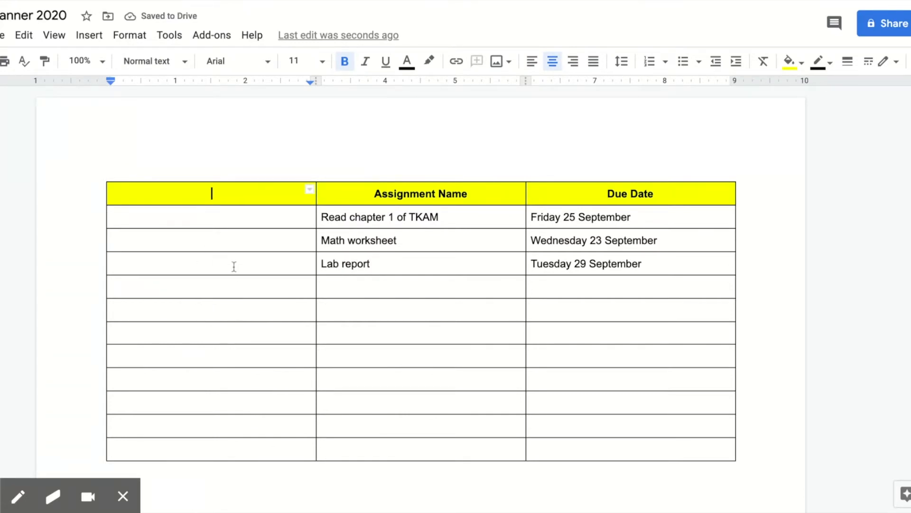
{"action": "type", "text": "Date"}
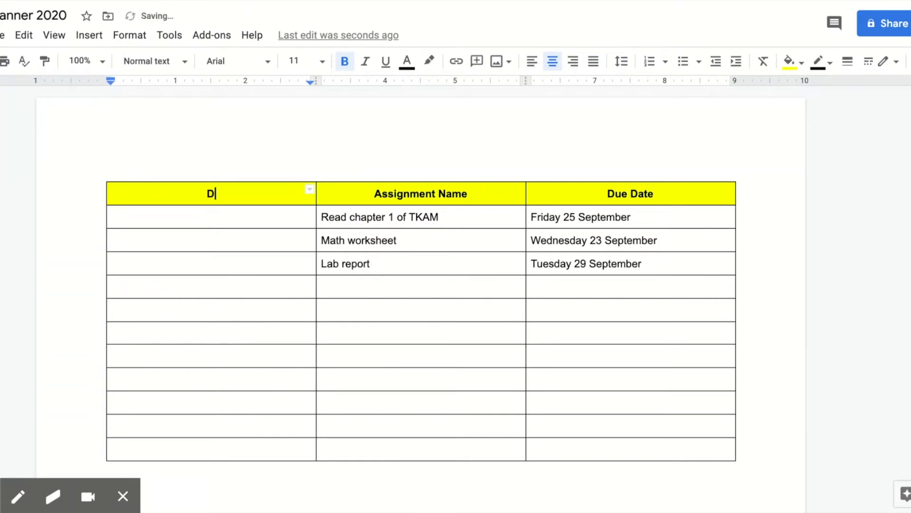
- Insert a table column directly after Date and give it the header "Class"
{"action": "right_click", "coordinate": [239, 266]}
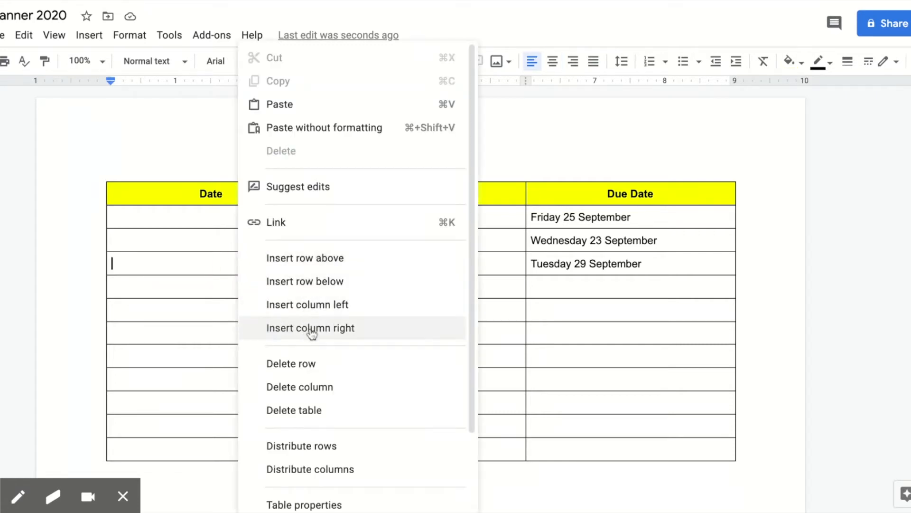
{"action": "left_click", "coordinate": [293, 331]}
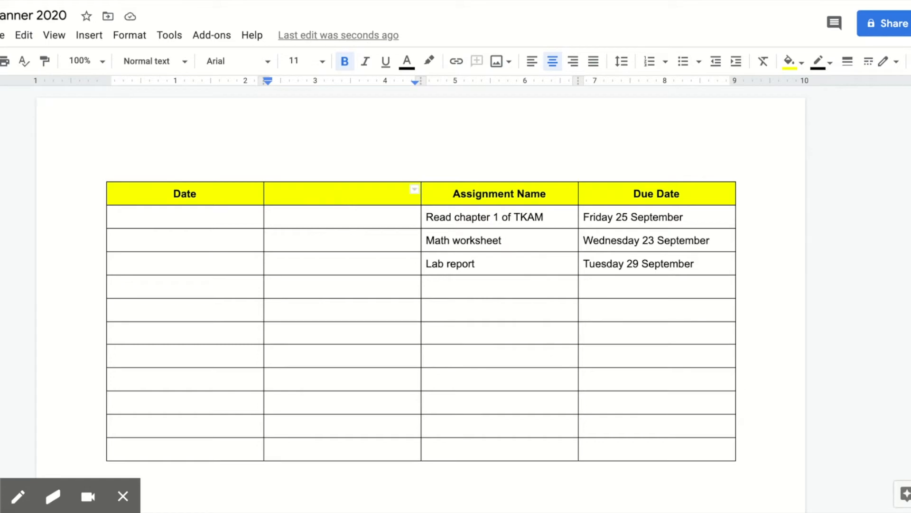
{"action": "type", "text": "Class"}
- Add a column after Due Date and give it the header "Plan To Complete Assignment"
{"action": "left_click", "coordinate": [700, 197]}
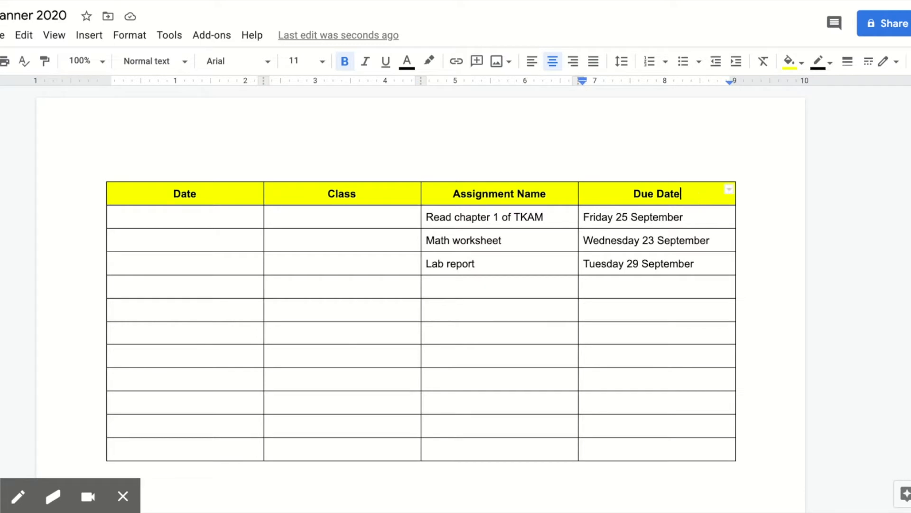
{"action": "right_click", "coordinate": [700, 196]}
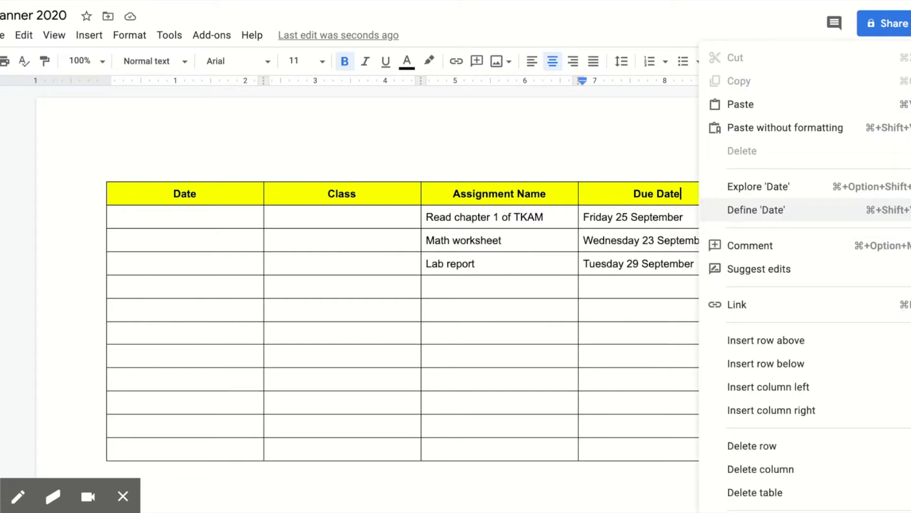
{"action": "left_click", "coordinate": [781, 411]}
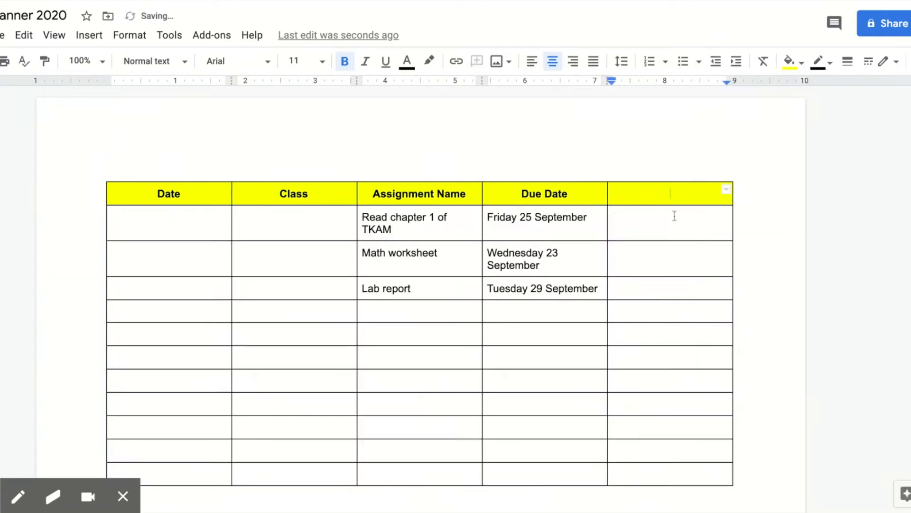
{"action": "type", "text": "Plan To Complete Assignment"}
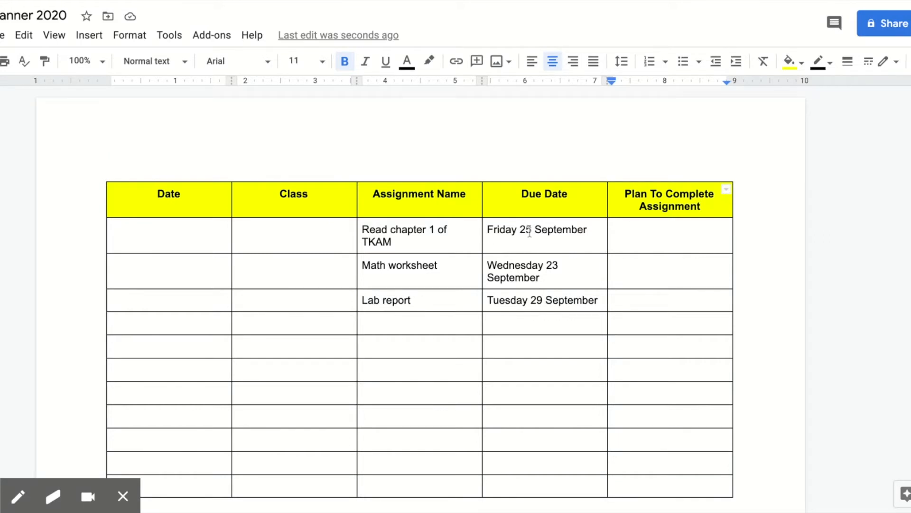
- Narrow the Date, Class and Due Date columns and widen Plan To Complete Assignment until its header fits on one line
{"action": "left_click_drag", "start_coordinate": [233, 209], "coordinate": [174, 209]}
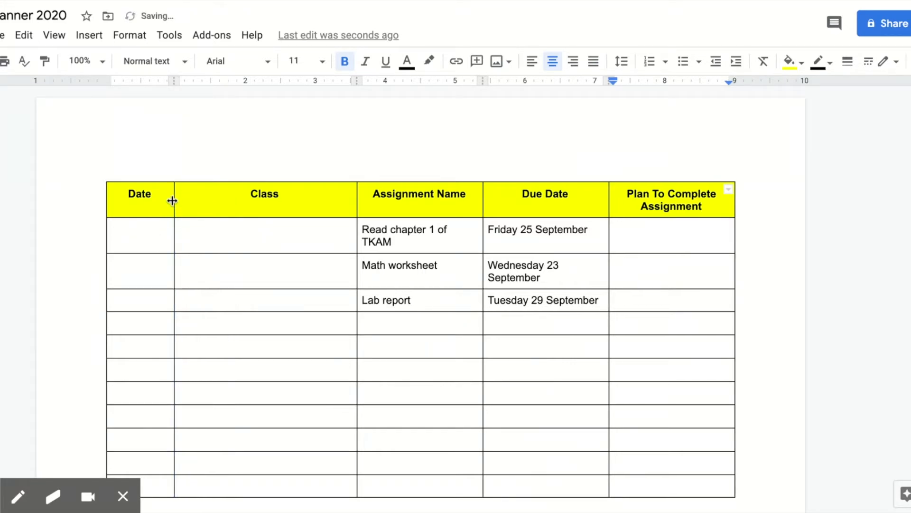
{"action": "left_click_drag", "start_coordinate": [174, 199], "coordinate": [187, 199]}
{"action": "left_click_drag", "start_coordinate": [357, 200], "coordinate": [271, 211]}
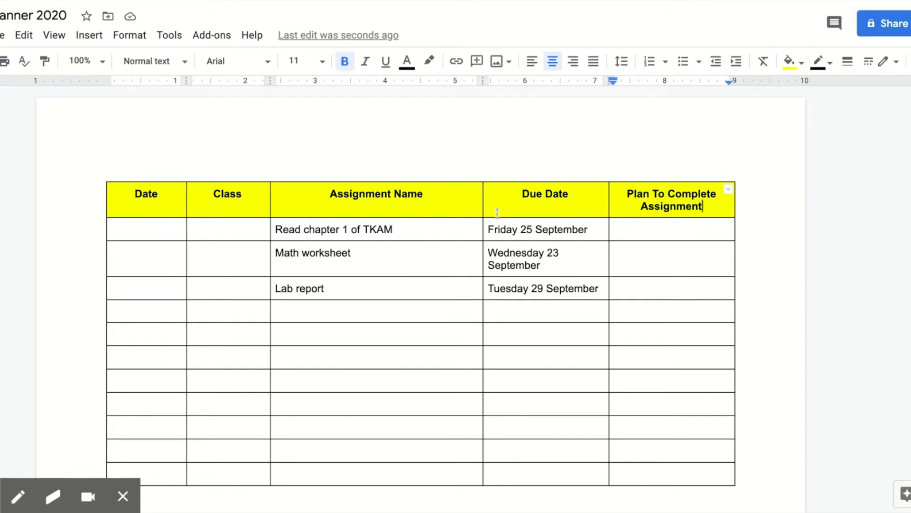
{"action": "left_click_drag", "start_coordinate": [610, 204], "coordinate": [571, 205]}
{"action": "left_click_drag", "start_coordinate": [482, 199], "coordinate": [476, 195]}
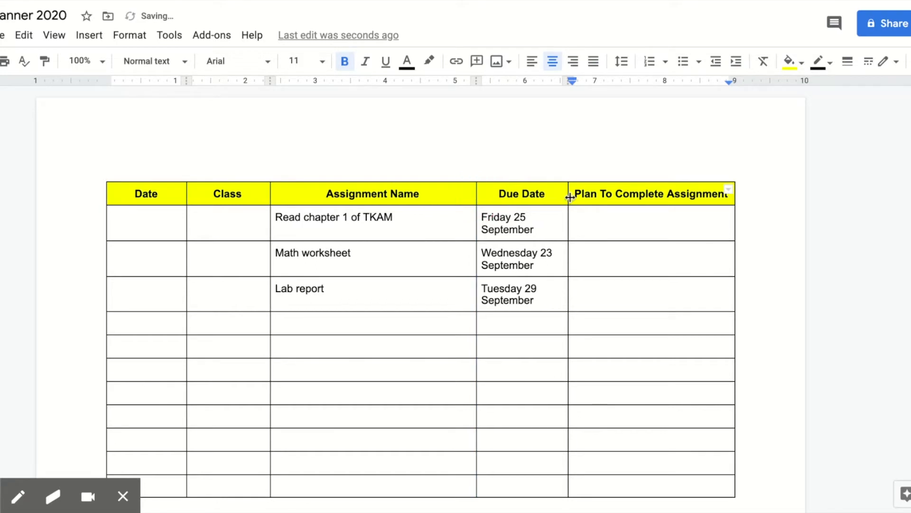
{"action": "left_click_drag", "start_coordinate": [564, 196], "coordinate": [557, 194]}
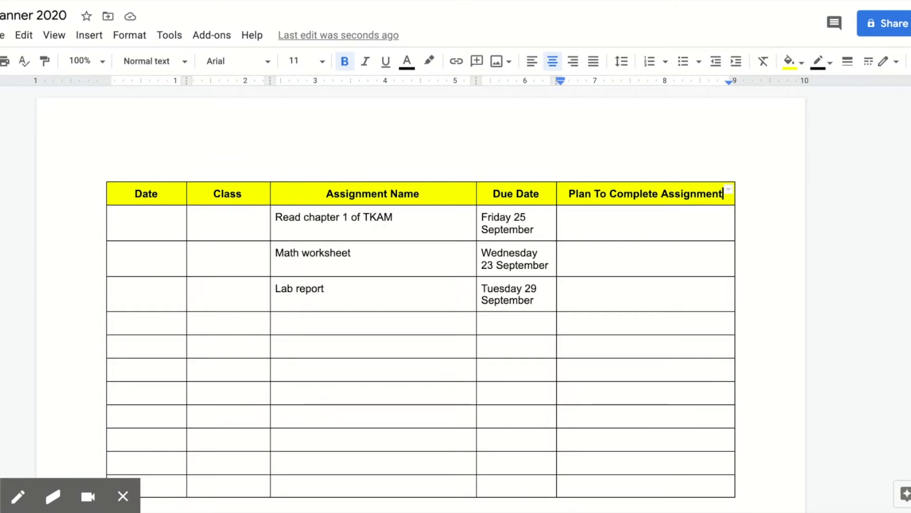
- Enter "Monday 21 Sept" in the Date column for all three listed assignments
{"action": "left_click", "coordinate": [122, 218]}
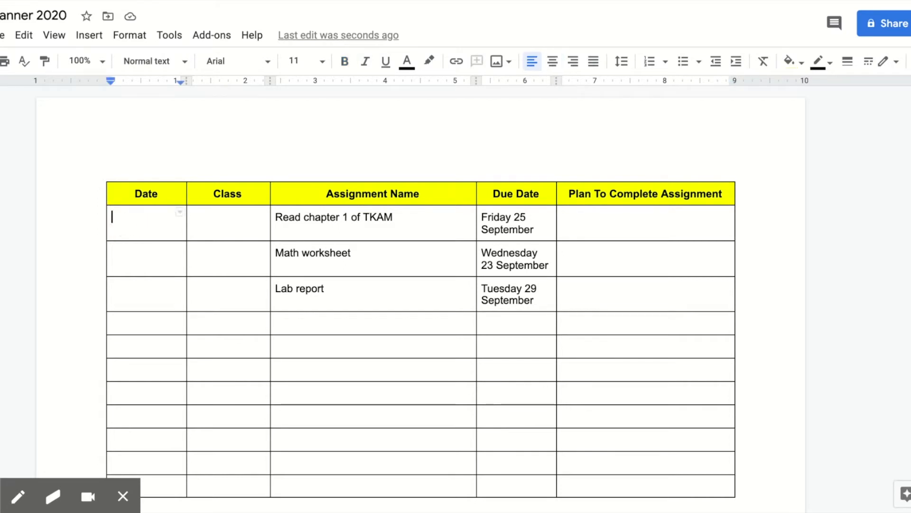
{"action": "type", "text": "Monday 21 "}
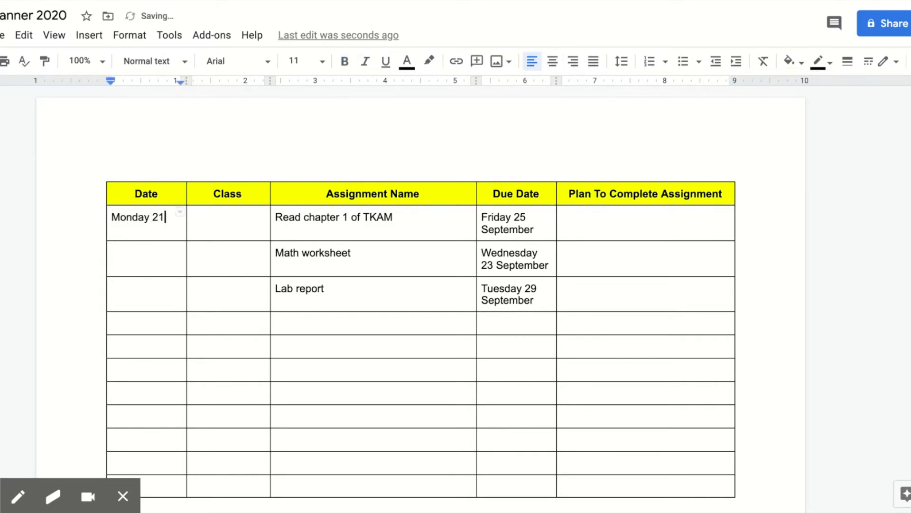
{"action": "type", "text": "Sept"}
{"action": "left_click", "coordinate": [124, 251]}
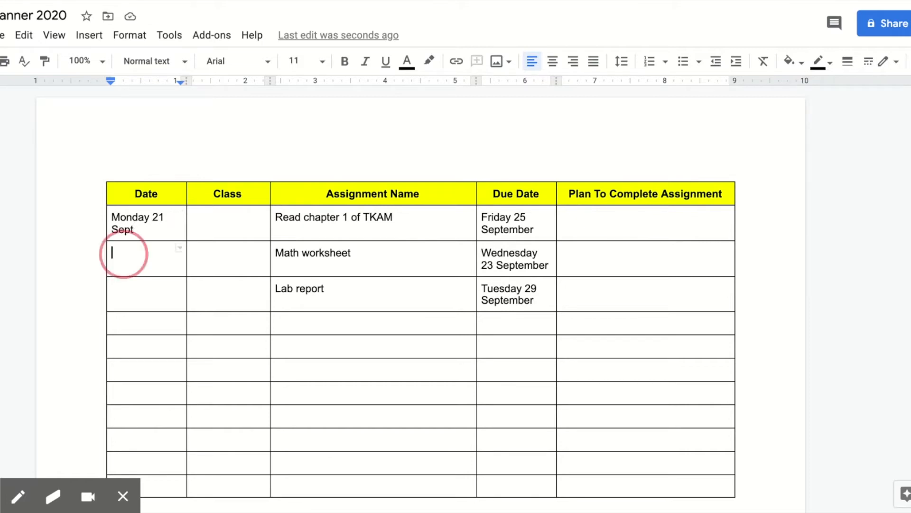
{"action": "type", "text": "Monday 21 "}
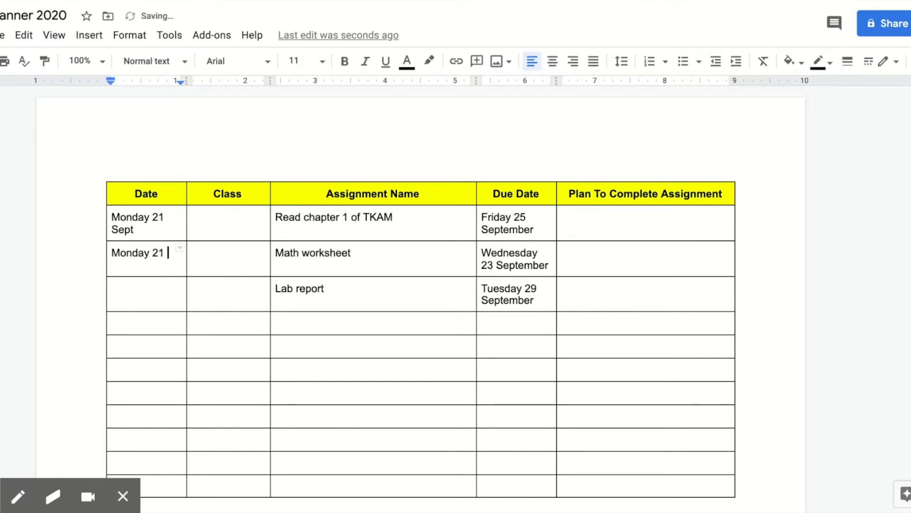
{"action": "type", "text": "Sept"}
{"action": "left_click", "coordinate": [123, 287]}
{"action": "type", "text": "Monday 21 Sept"}
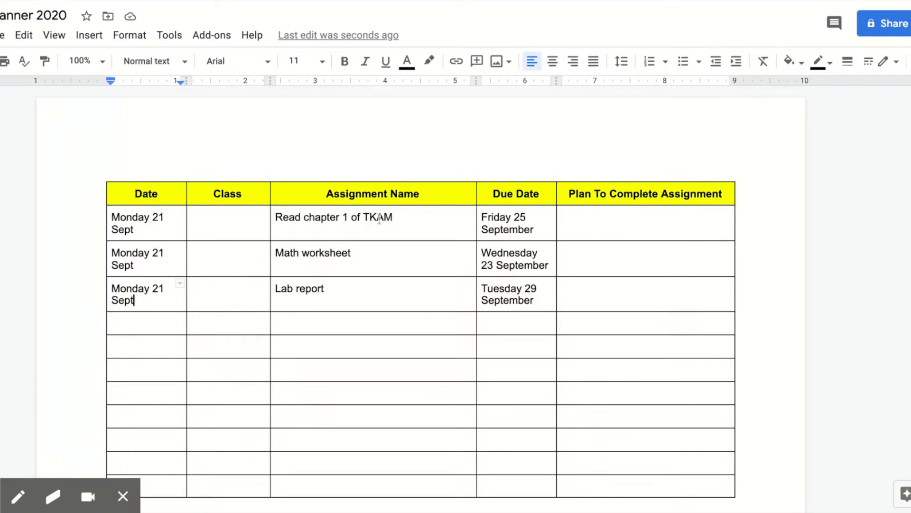
- Fill the Class column with English for the TKAM reading, Math for the worksheet and Biology for the lab report
{"action": "left_click", "coordinate": [207, 217]}
{"action": "type", "text": "English"}
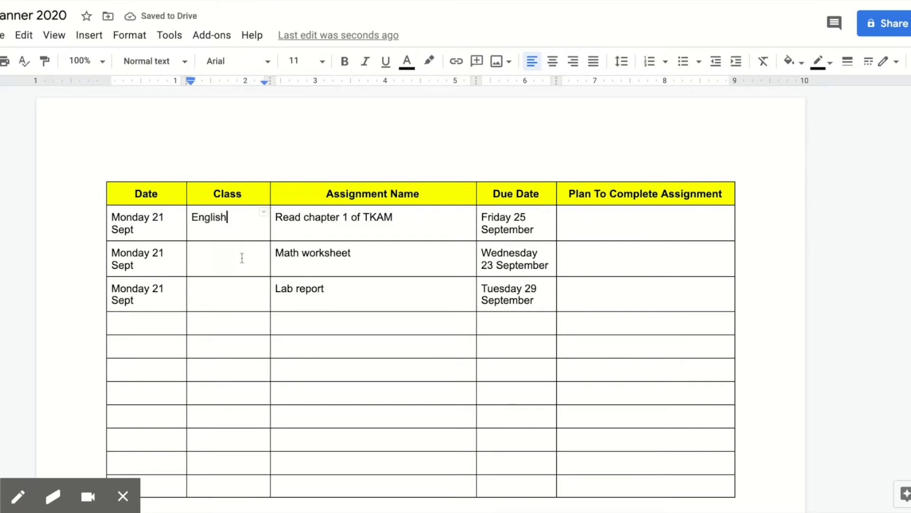
{"action": "left_click", "coordinate": [205, 259]}
{"action": "type", "text": "Math"}
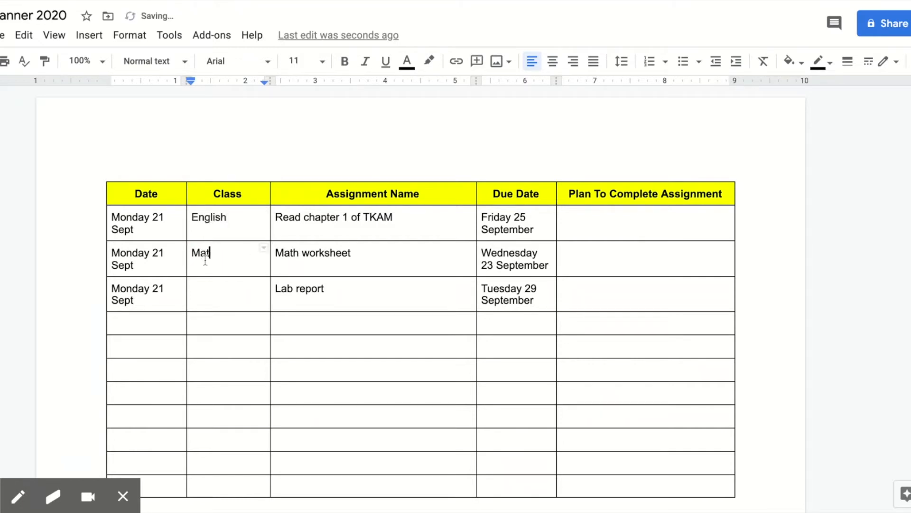
{"action": "left_click", "coordinate": [210, 291]}
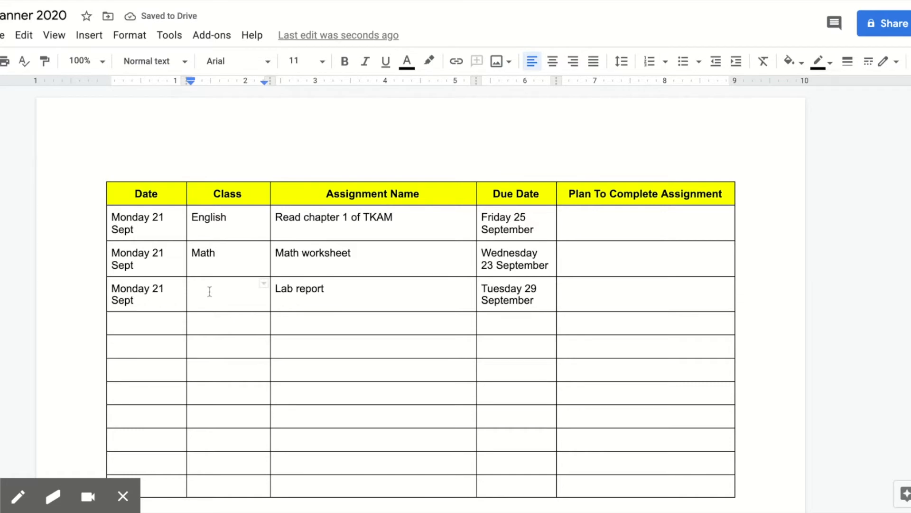
{"action": "type", "text": "Biology"}
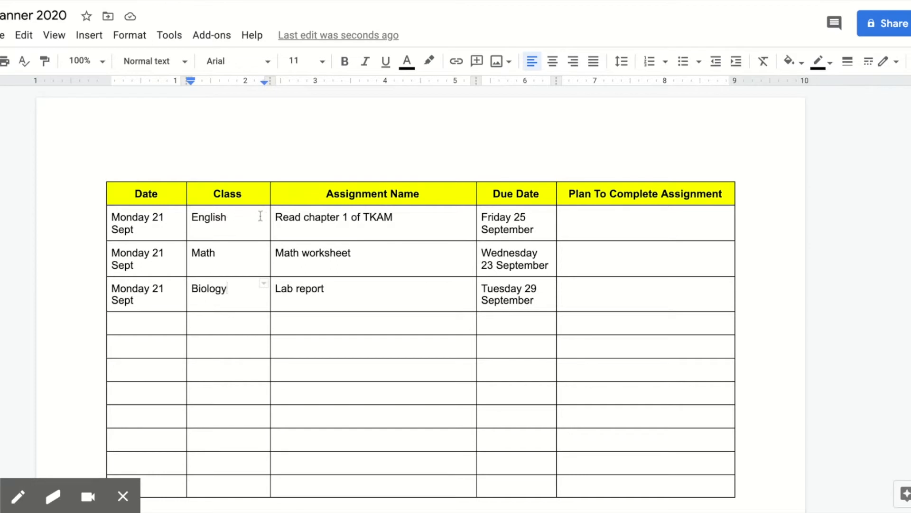
- Narrow the Class, Assignment Name and Due Date columns to give Plan To Complete Assignment more width
{"action": "left_click_drag", "start_coordinate": [270, 194], "coordinate": [250, 194]}
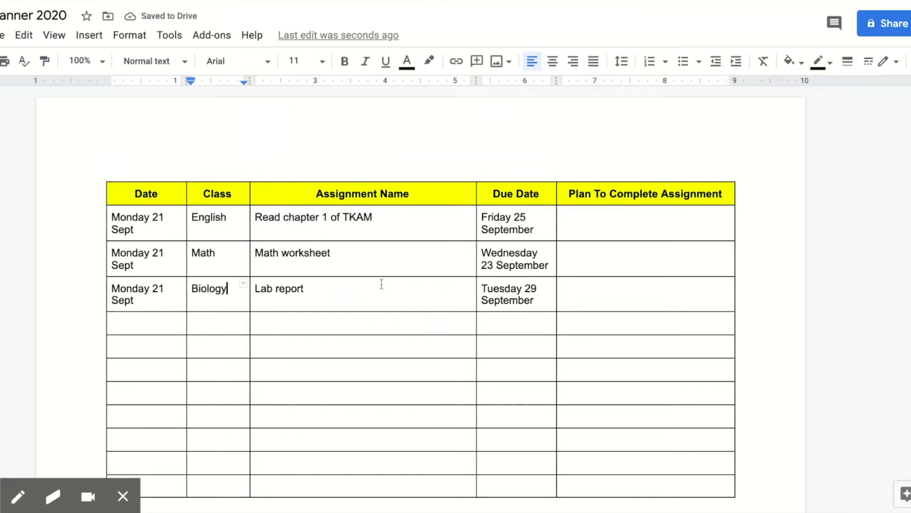
{"action": "left_click_drag", "start_coordinate": [477, 194], "coordinate": [457, 196]}
{"action": "left_click_drag", "start_coordinate": [554, 195], "coordinate": [531, 194]}
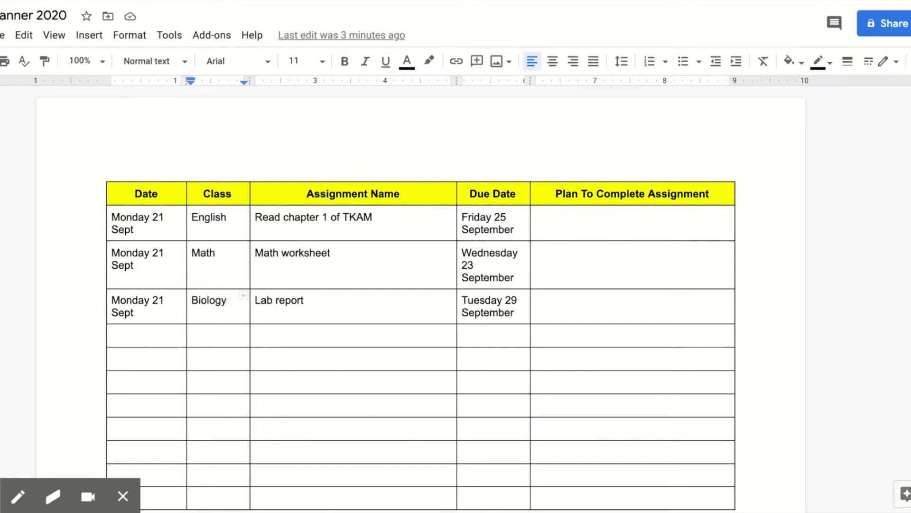
- Enter the English plan as three dashed lines: "read 10 pages tonight", "read 10 pages Tuesday" and "read 10 pages/finish chapter Wednesday"
{"action": "left_click", "coordinate": [536, 217]}
{"action": "type", "text": "- "}
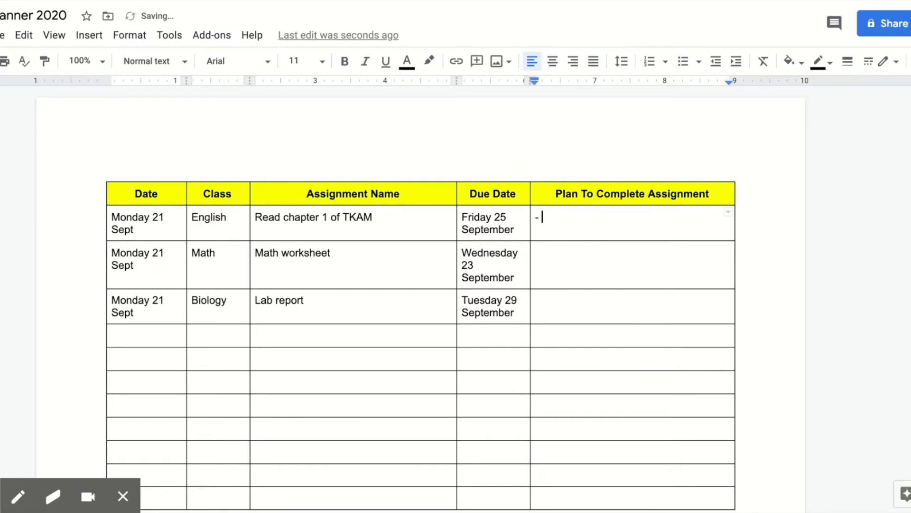
{"action": "type", "text": "read 10 pages tonight"}
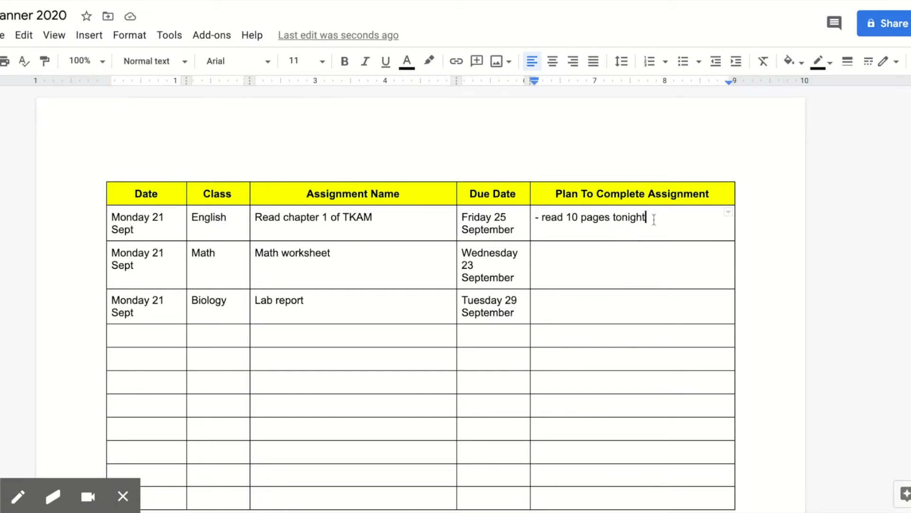
{"action": "key", "text": "Return"}
{"action": "type", "text": "- read 10 pages"}
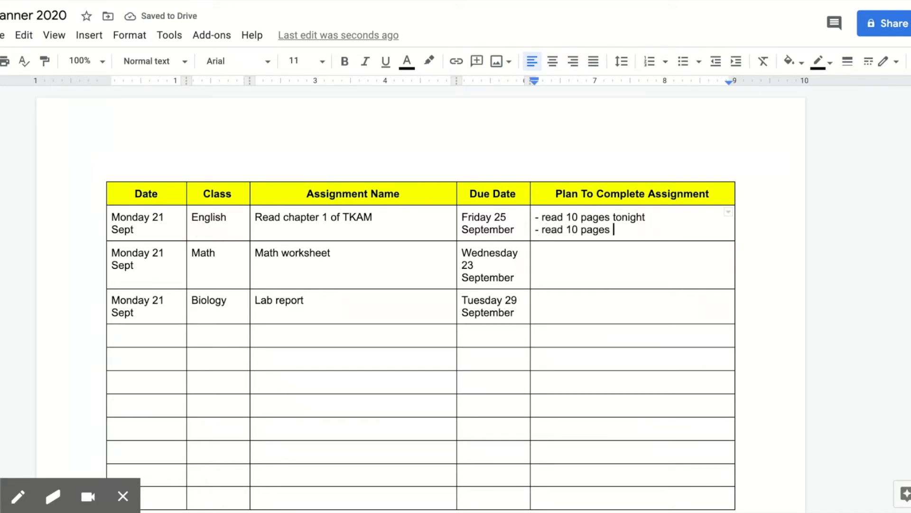
{"action": "type", "text": " Tuesday"}
{"action": "key", "text": "Return"}
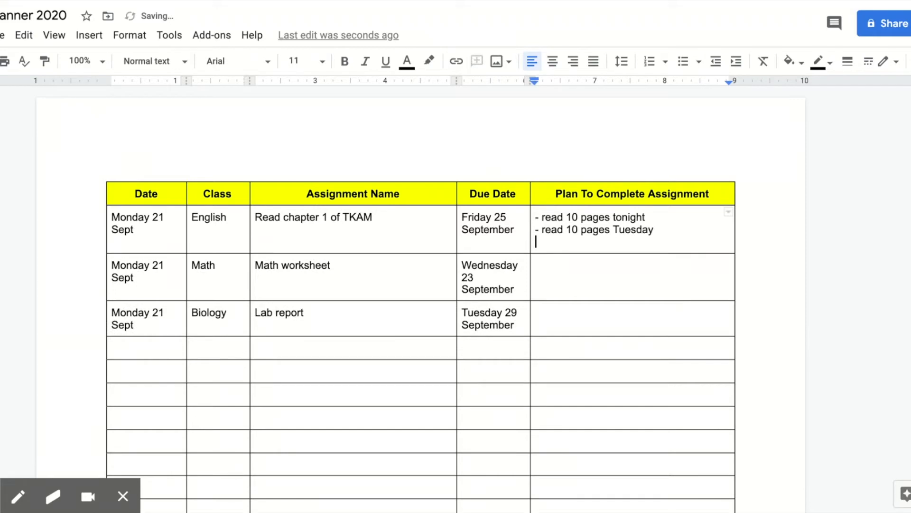
{"action": "type", "text": "- read 10 "}
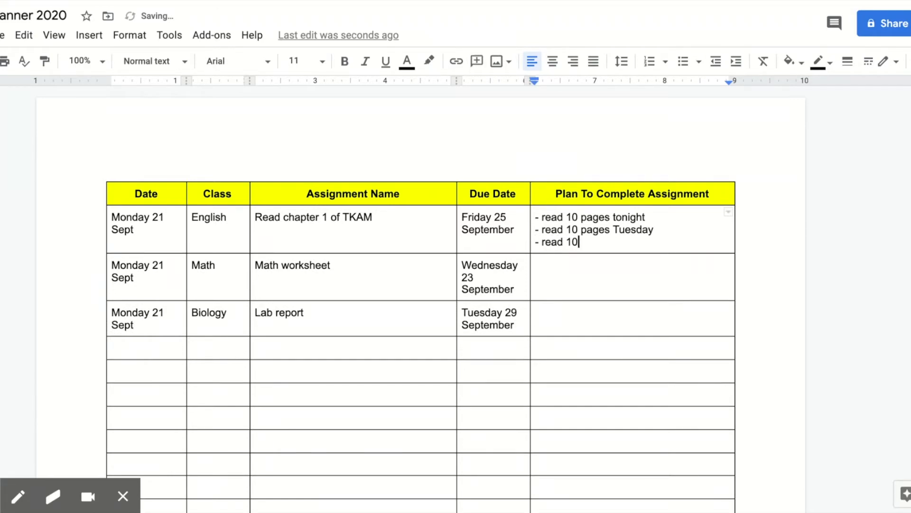
{"action": "type", "text": "pages/finish chapt"}
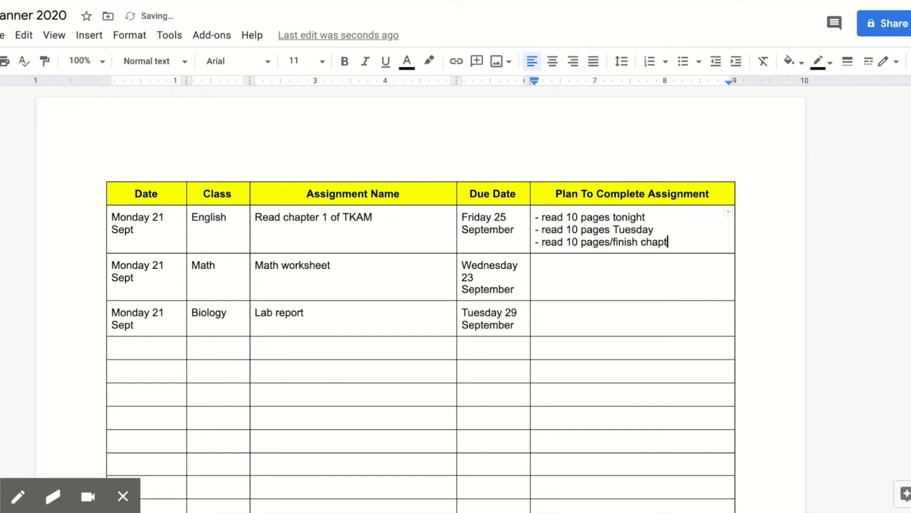
{"action": "type", "text": "er Wednesday"}
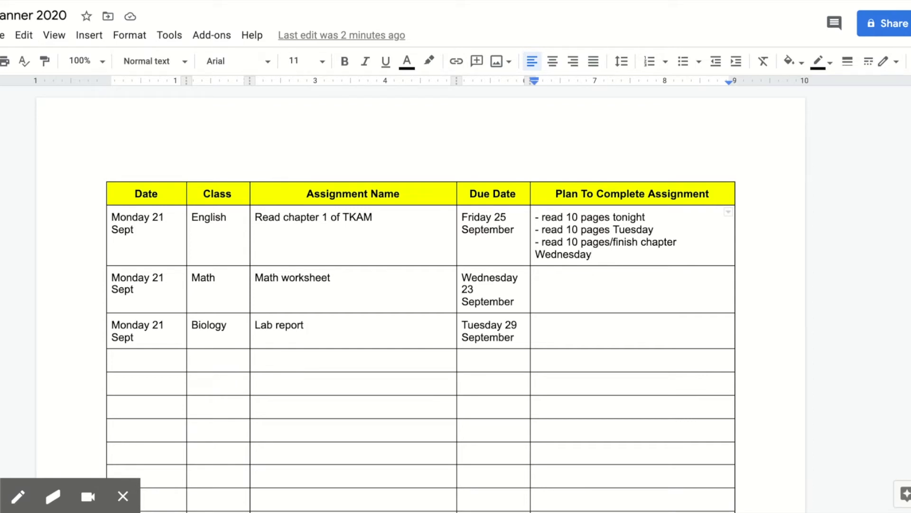
- Enter "- complete tonight" as the plan for the math worksheet
{"action": "left_click", "coordinate": [538, 278]}
{"action": "type", "text": "-"}
{"action": "key", "text": "ctrl+z"}
{"action": "type", "text": "comple"}
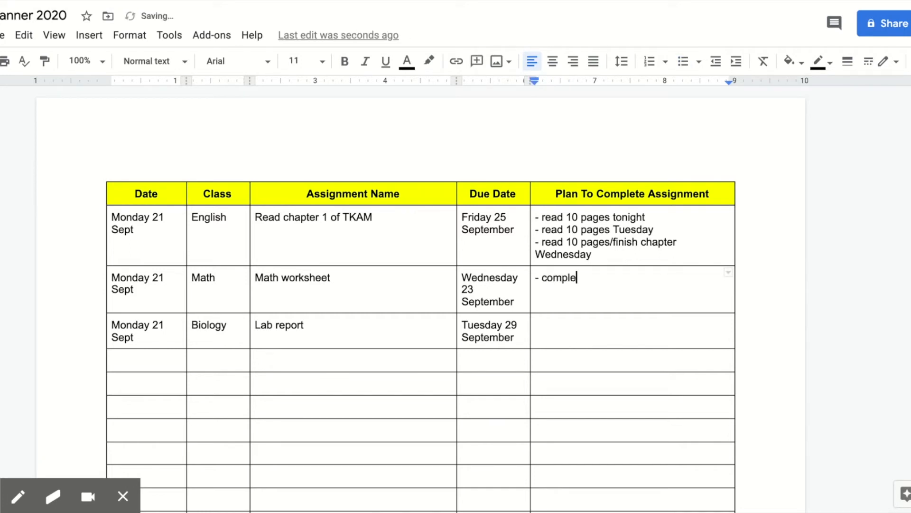
{"action": "type", "text": "te tonight"}
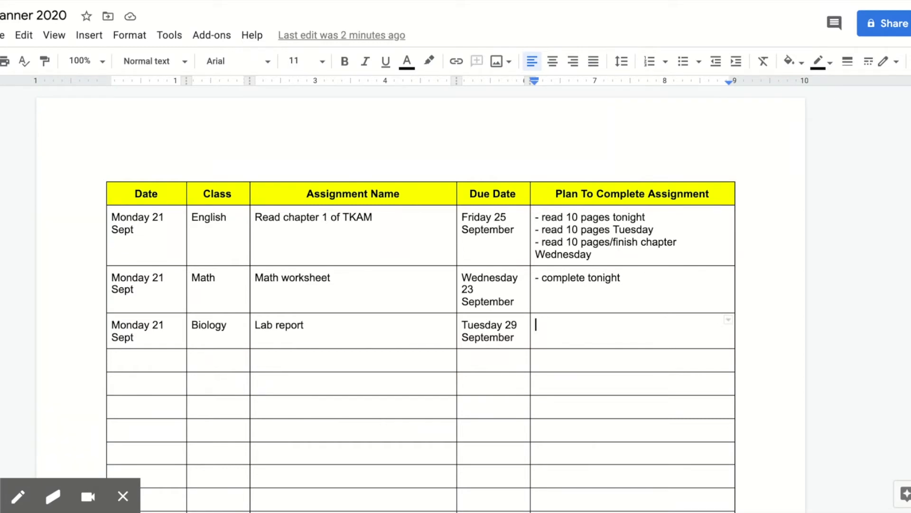
- Start the biology lab report plan with the line "- complete hypothesis, materials, and method by Tuesday"
{"action": "type", "text": "- complet"}
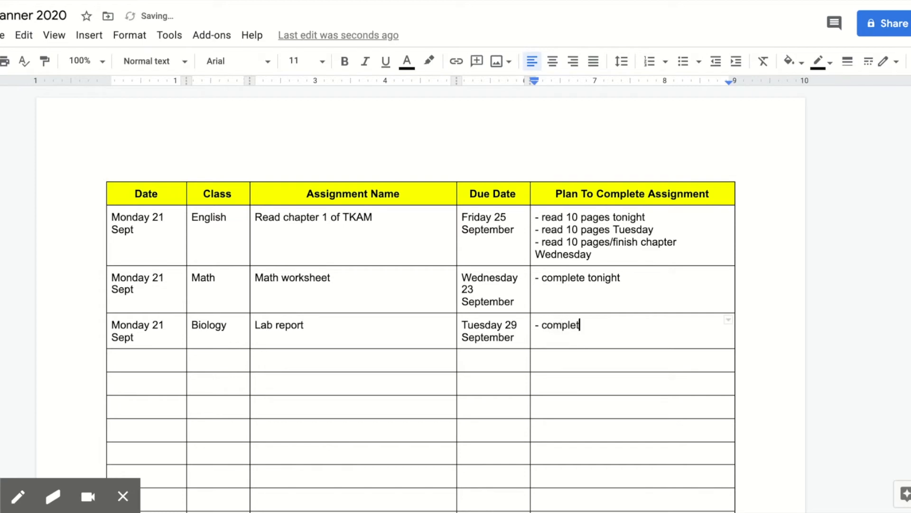
{"action": "type", "text": "e hypothesis"}
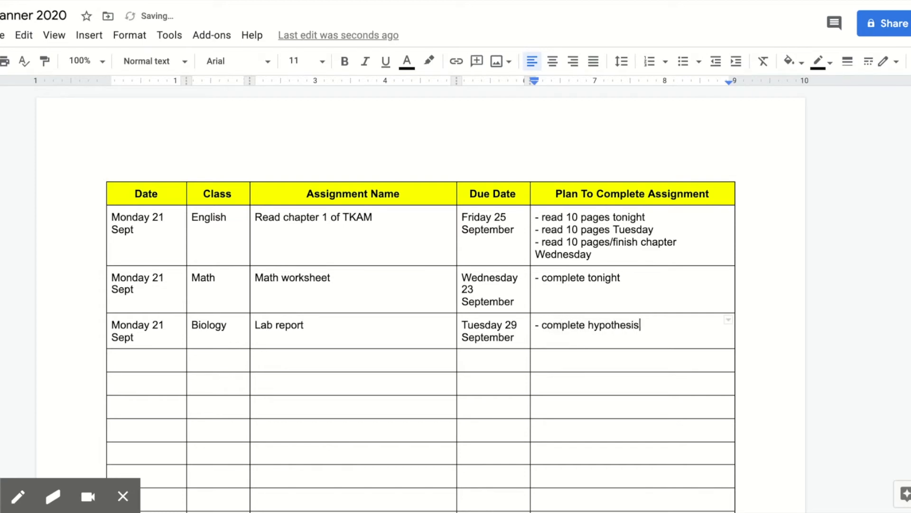
{"action": "type", "text": ", materials, and met"}
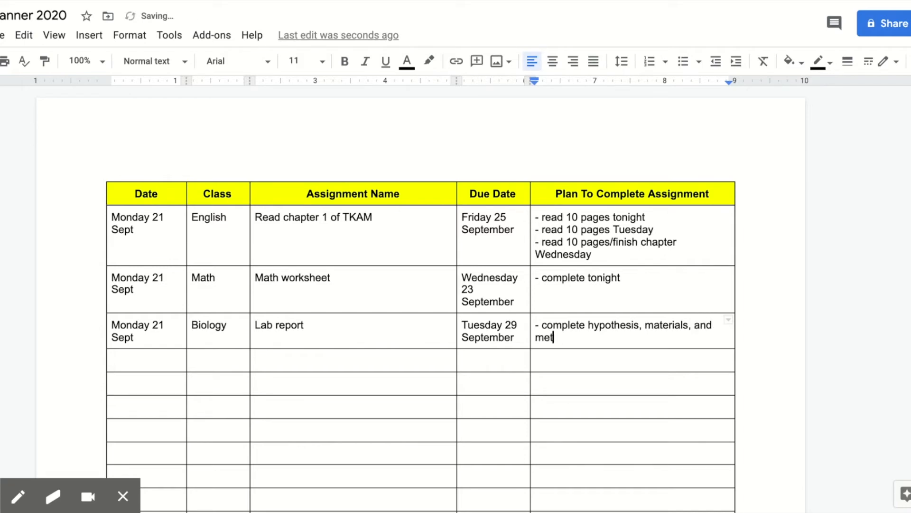
{"action": "type", "text": "hod by Tuesday"}
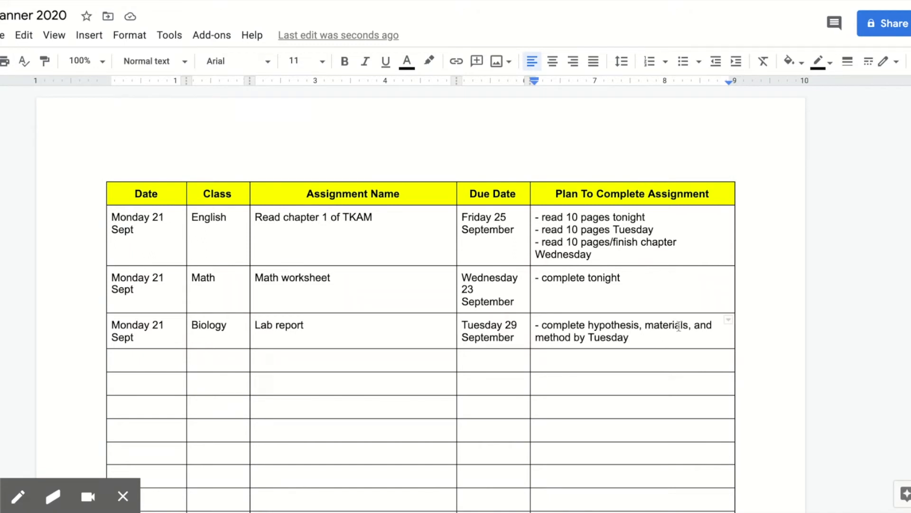
- Add a second line to the lab report plan: "- complete data, conclusion, and evaluation on Wednesday"
{"action": "key", "text": "Return"}
{"action": "type", "text": "- complete"}
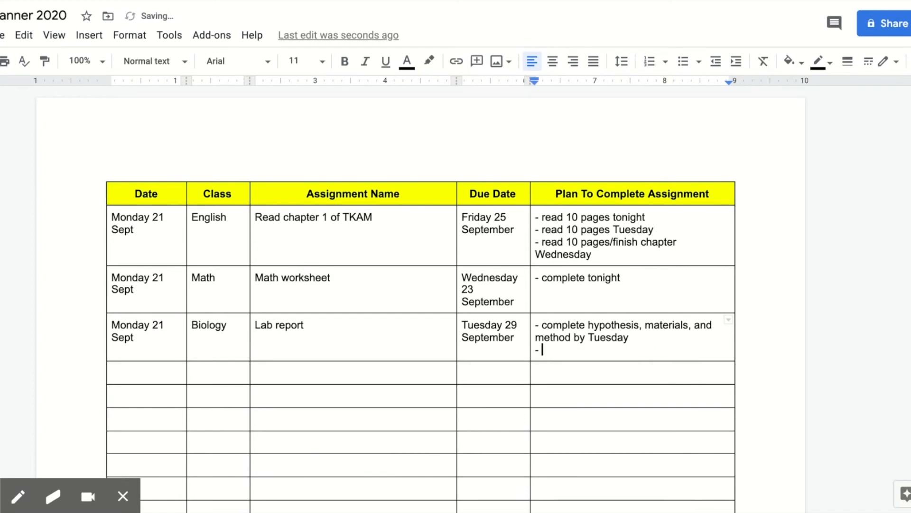
{"action": "type", "text": " data, conl"}
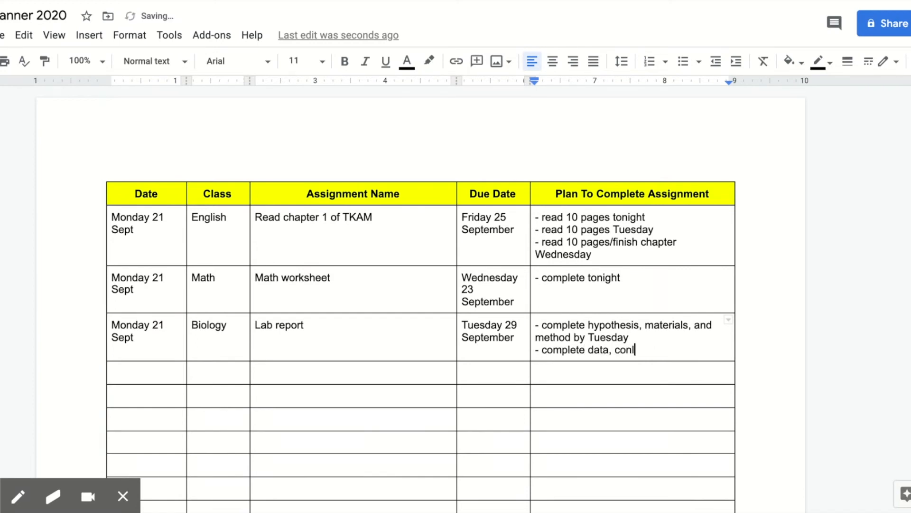
{"action": "key", "text": "BackSpace"}
{"action": "type", "text": "clusion, and evaluati"}
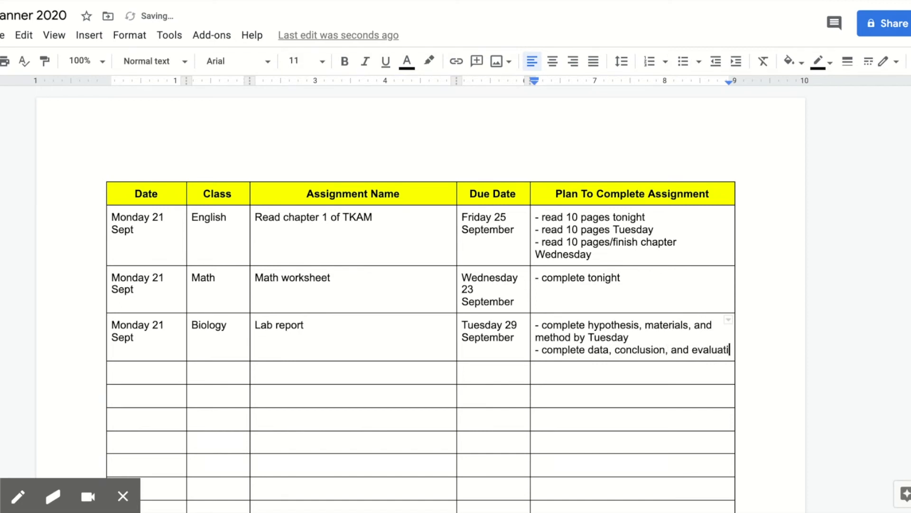
{"action": "type", "text": "on on Wednesday"}
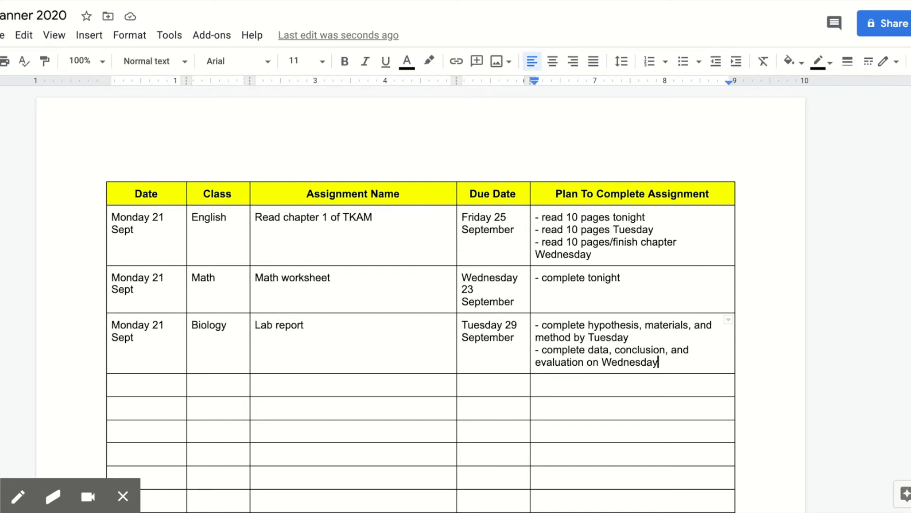
- Add the lab report plan lines "- email draft to teacher on Thursday for feedback" and "- make final edits over the weekend"
{"action": "key", "text": "Return"}
{"action": "type", "text": "- ema"}
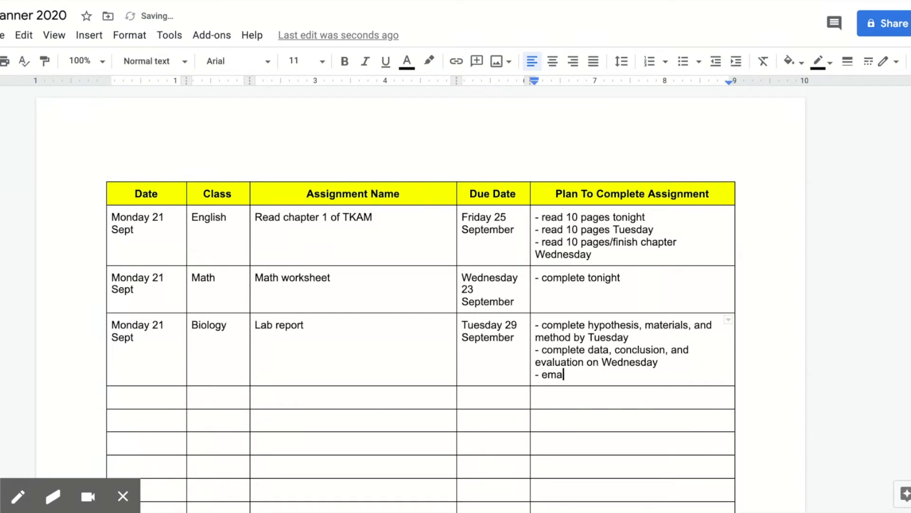
{"action": "type", "text": "il draft to teacher on Thurs"}
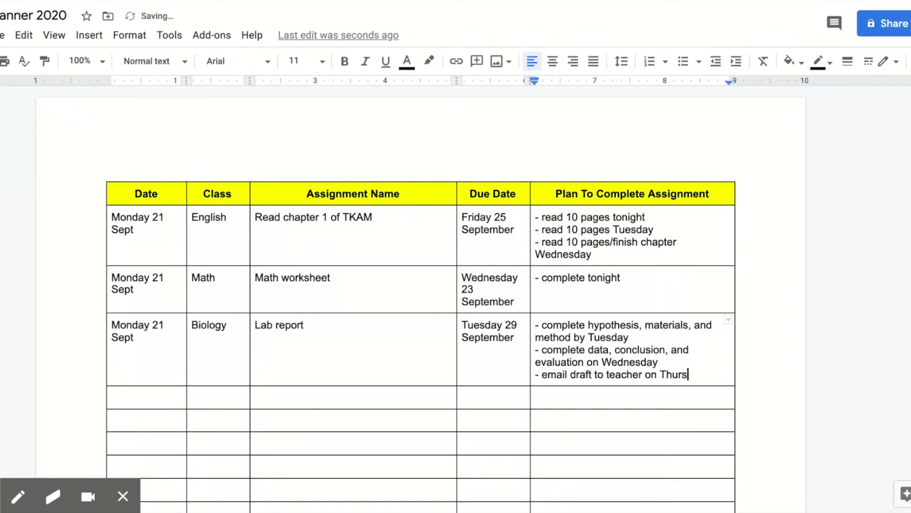
{"action": "type", "text": "day for feedback"}
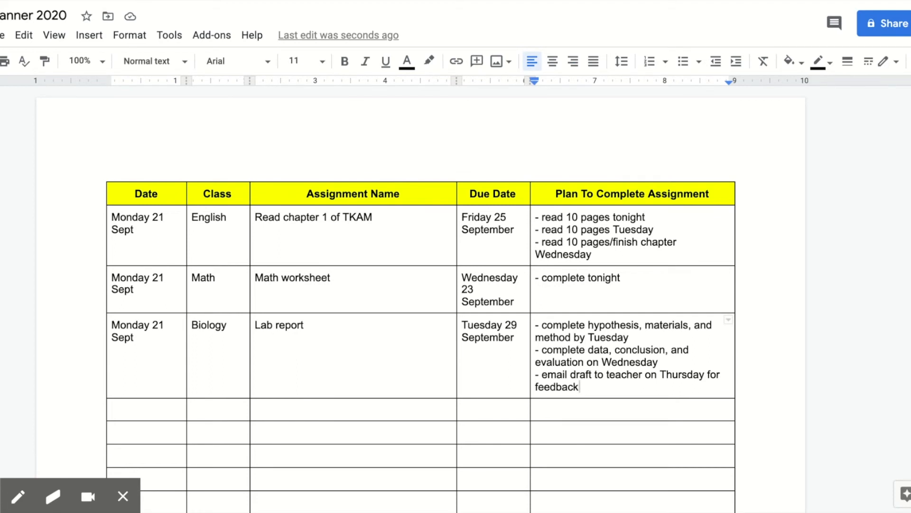
{"action": "key", "text": "Return"}
{"action": "type", "text": "- "}
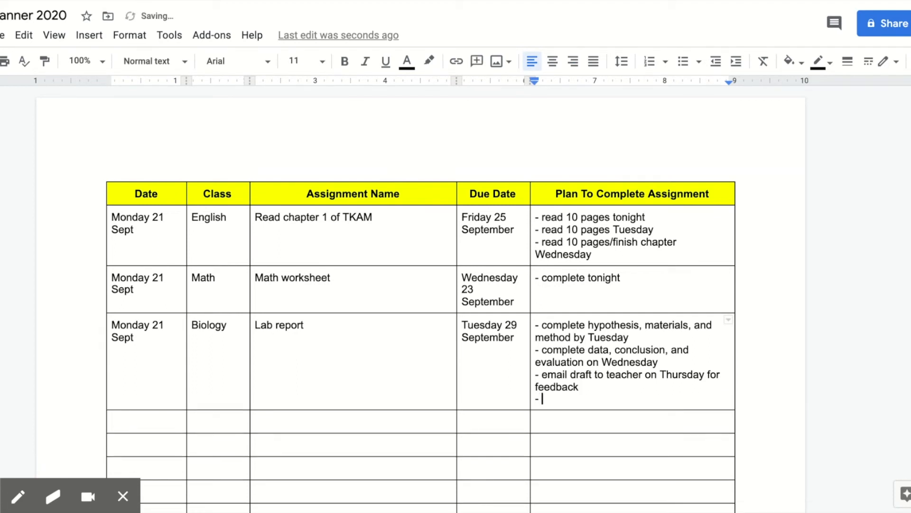
{"action": "type", "text": "make final edits "}
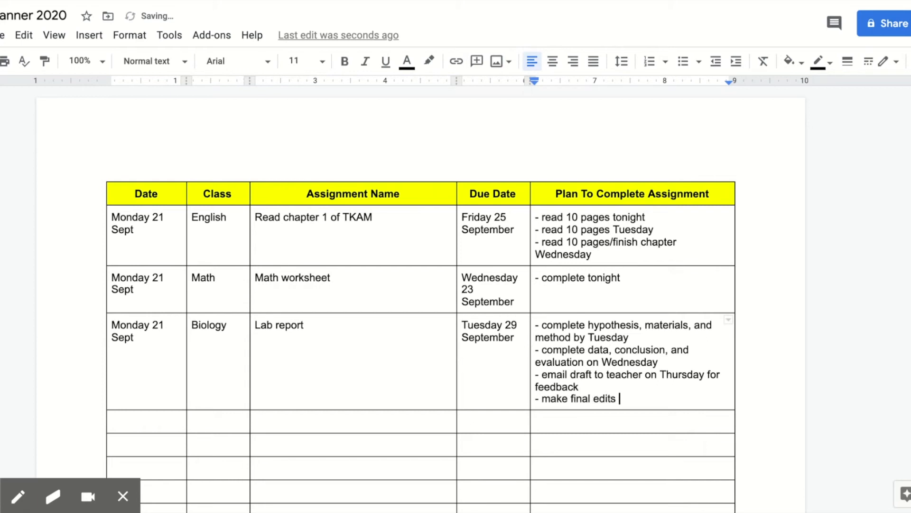
{"action": "type", "text": "over the weekend"}
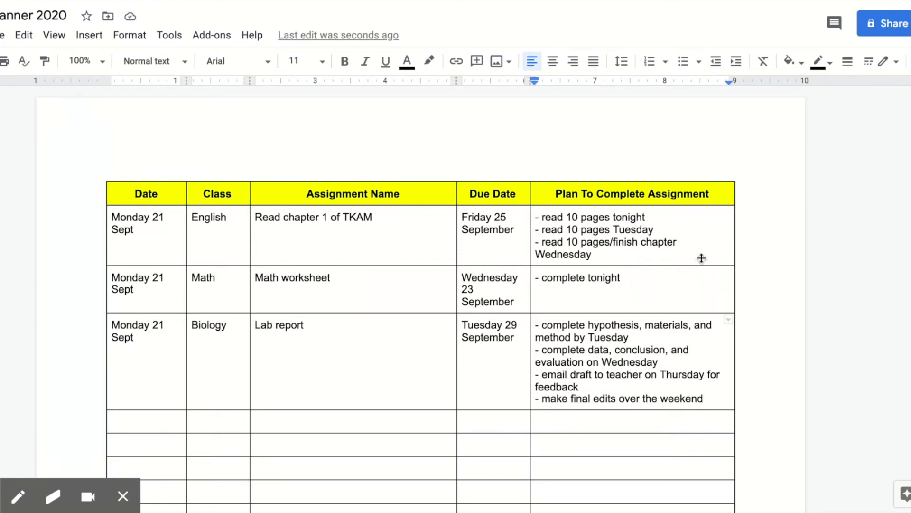
{"action": "left_click_drag", "start_coordinate": [646, 217], "coordinate": [542, 218]}
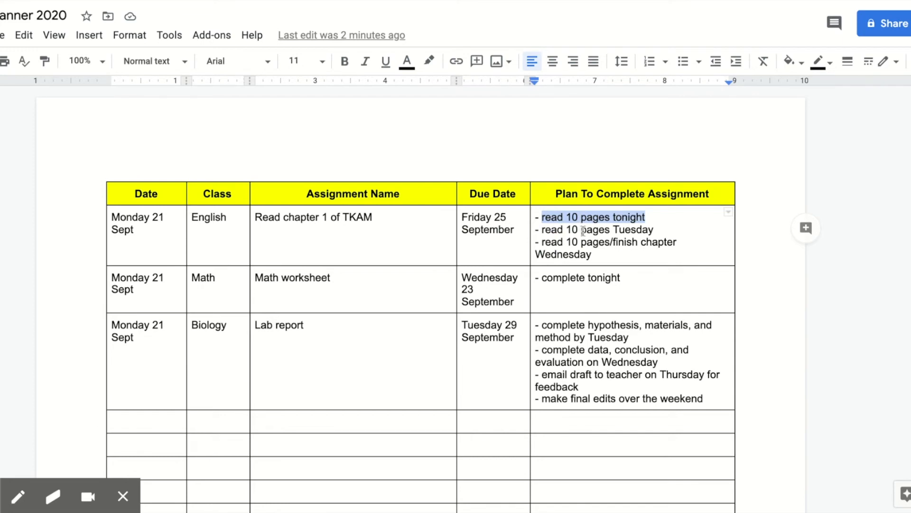
{"action": "left_click", "coordinate": [389, 218]}
{"action": "left_click_drag", "start_coordinate": [374, 218], "coordinate": [257, 218]}
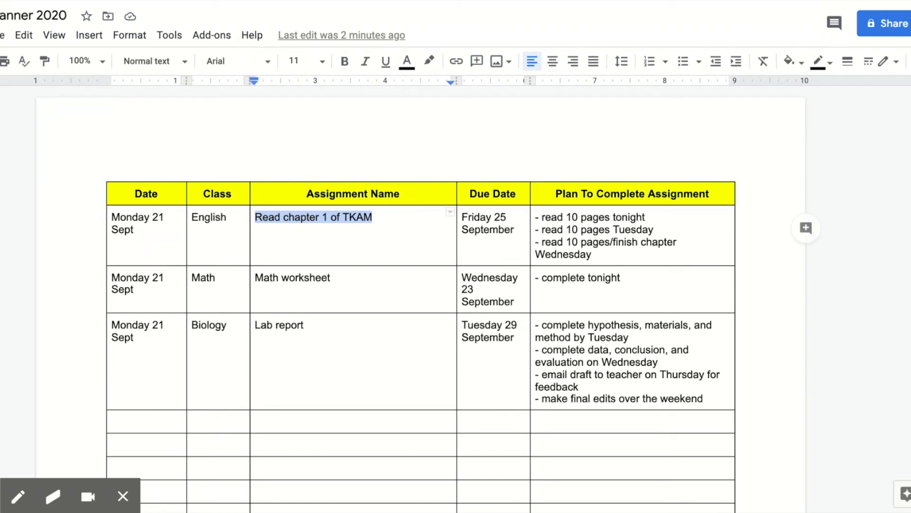
{"action": "left_click", "coordinate": [375, 218]}
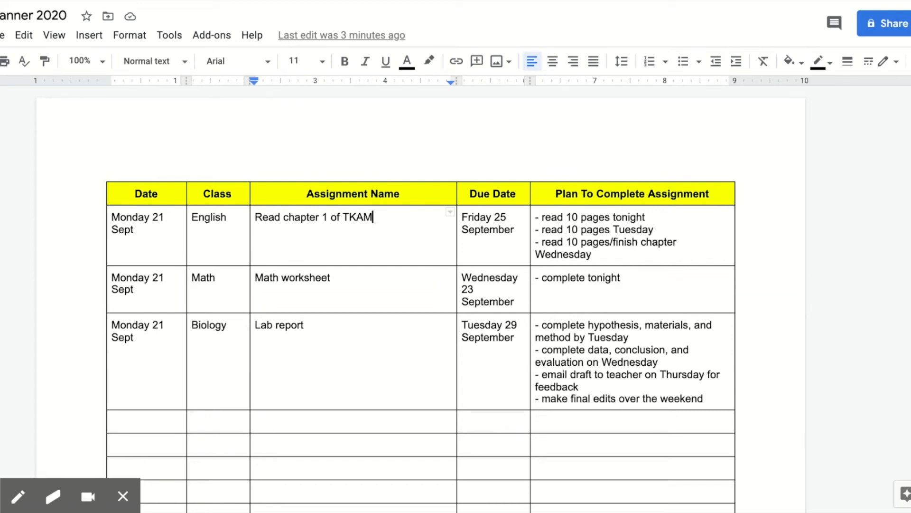
- Delete the Class column and widen the Assignment Name, Due Date and Plan To Complete Assignment columns to fill the page width
{"action": "left_click", "coordinate": [233, 193]}
{"action": "right_click", "coordinate": [233, 193]}
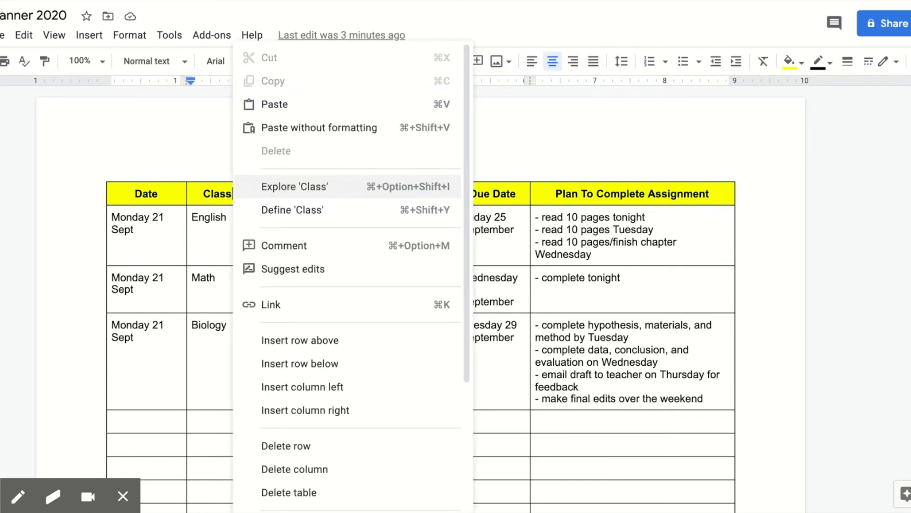
{"action": "left_click", "coordinate": [306, 469]}
{"action": "left_click_drag", "start_coordinate": [671, 197], "coordinate": [739, 196]}
{"action": "left_click_drag", "start_coordinate": [468, 193], "coordinate": [489, 195]}
{"action": "mouse_move", "coordinate": [394, 193]}
{"action": "left_mouse_down"}
{"action": "mouse_move", "coordinate": [418, 194]}
{"action": "mouse_move", "coordinate": [407, 194]}
{"action": "left_mouse_up"}
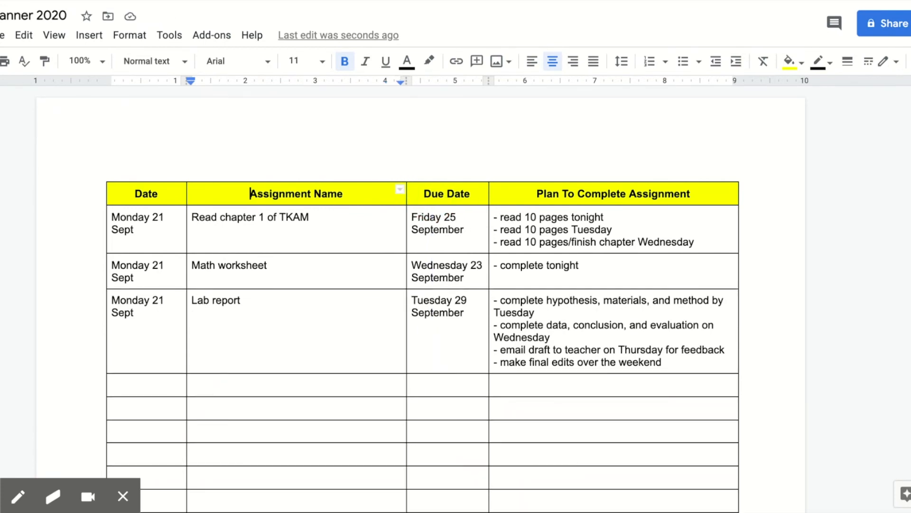
- Insert a row above the TKAM reading assignment and merge its four cells into one
{"action": "left_click", "coordinate": [379, 237]}
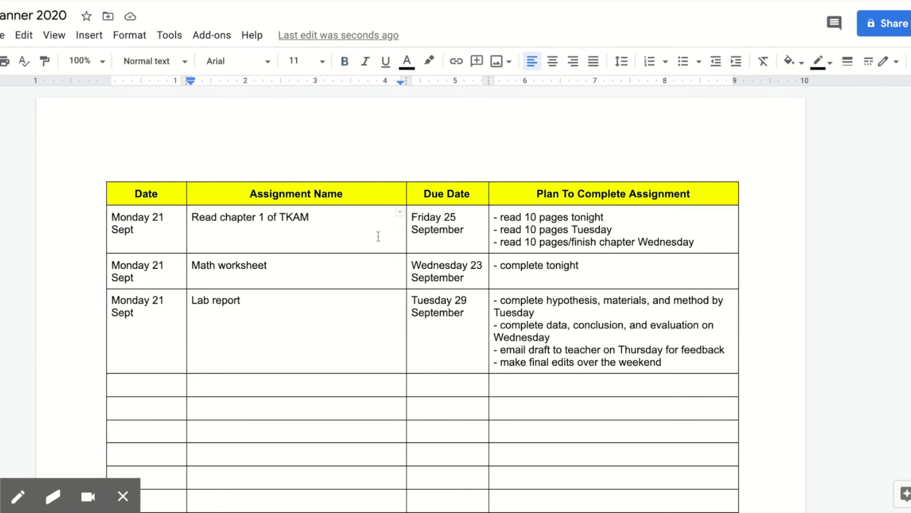
{"action": "right_click", "coordinate": [379, 237]}
{"action": "left_click", "coordinate": [440, 342]}
{"action": "left_click", "coordinate": [151, 219]}
{"action": "left_click_drag", "start_coordinate": [150, 218], "coordinate": [481, 220]}
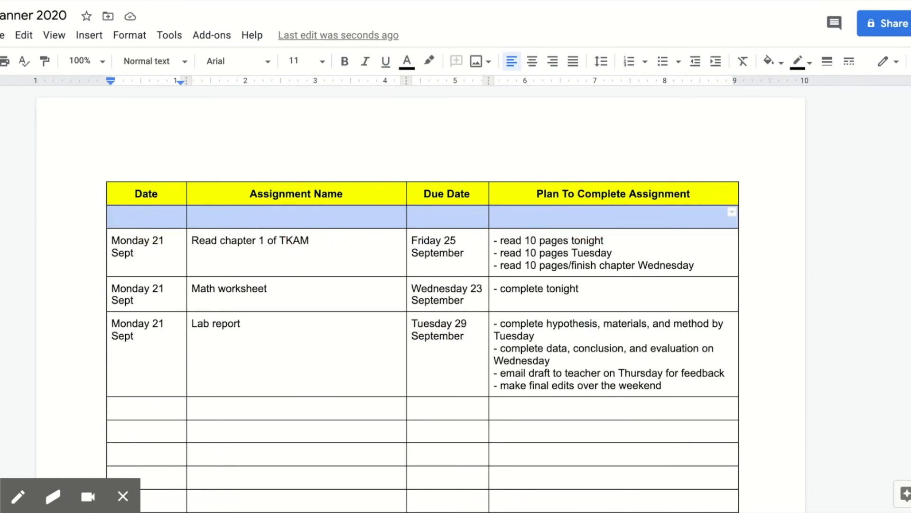
{"action": "right_click", "coordinate": [363, 216]}
{"action": "left_click", "coordinate": [413, 424]}
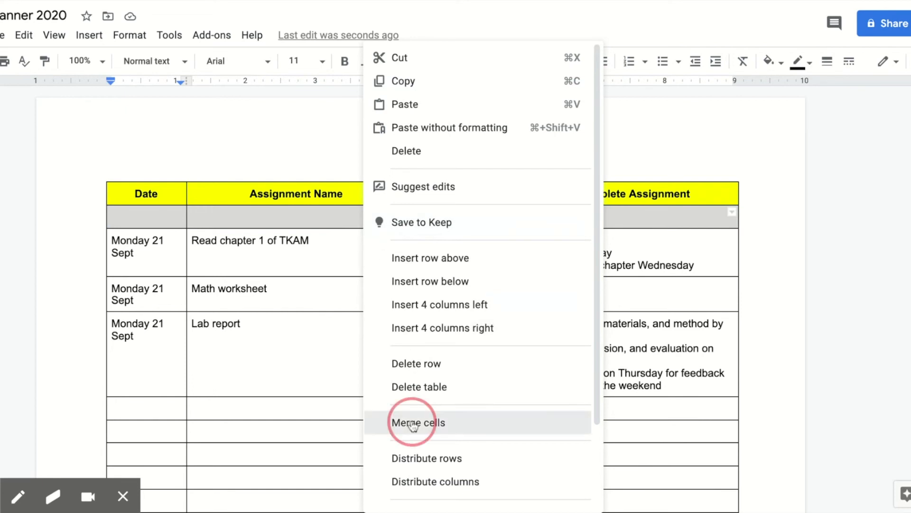
{"action": "left_click", "coordinate": [309, 218]}
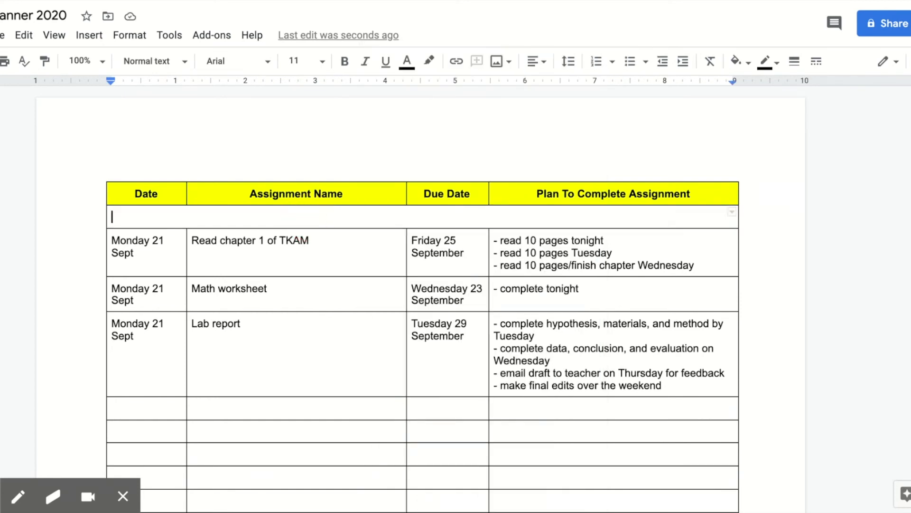
- Title the merged row "English", centered and bold
{"action": "type", "text": "English"}
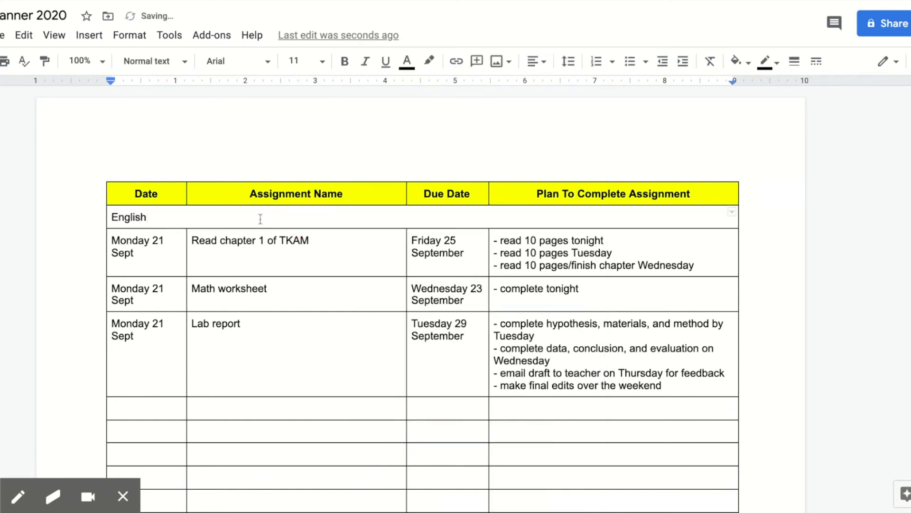
{"action": "left_click_drag", "start_coordinate": [165, 217], "coordinate": [112, 219]}
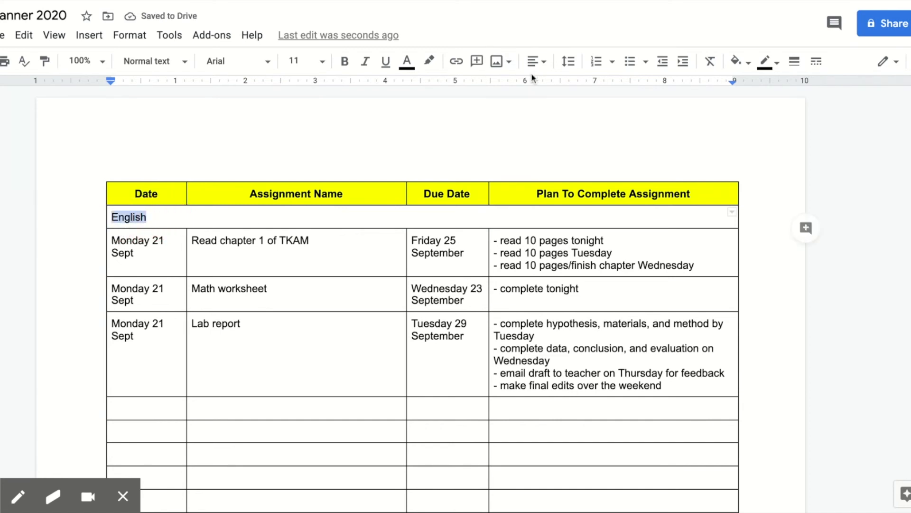
{"action": "left_click", "coordinate": [534, 61]}
{"action": "left_click", "coordinate": [498, 90]}
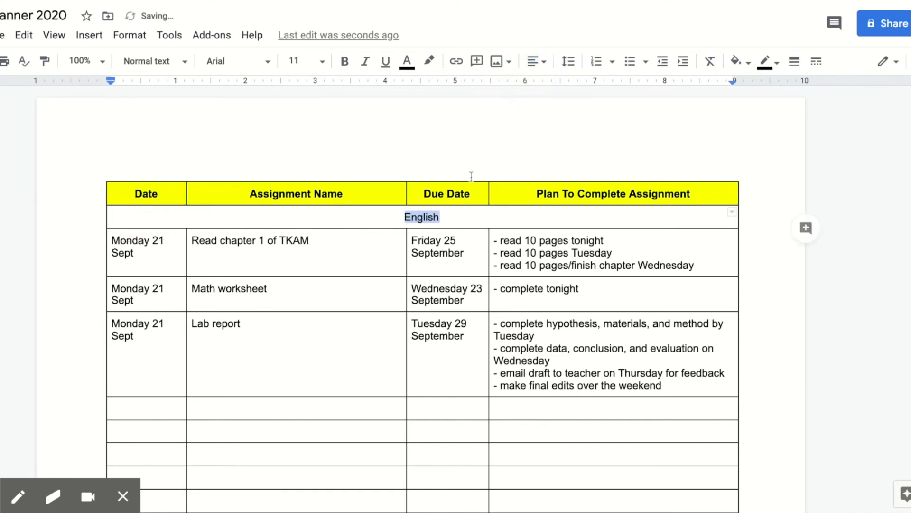
{"action": "left_click", "coordinate": [345, 61]}
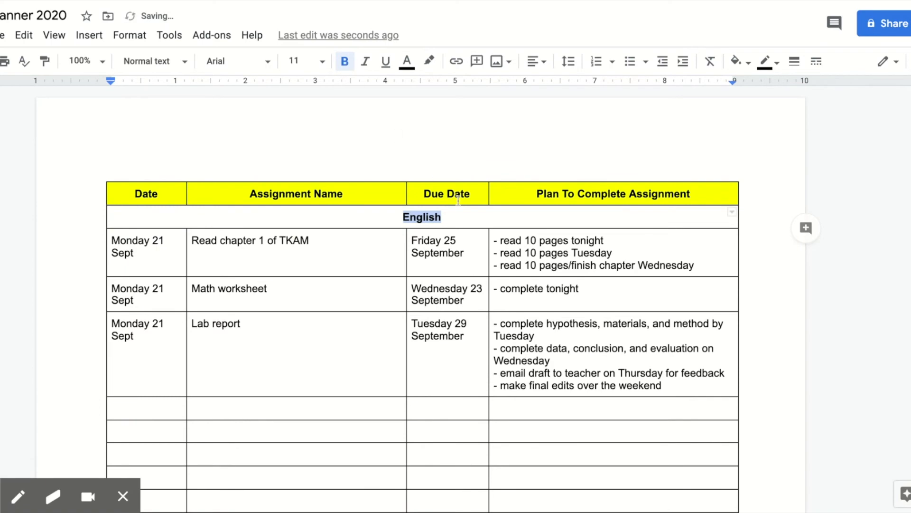
{"action": "left_click", "coordinate": [397, 220]}
- Insert four blank rows below the TKAM reading assignment in the English section
{"action": "left_click", "coordinate": [371, 266]}
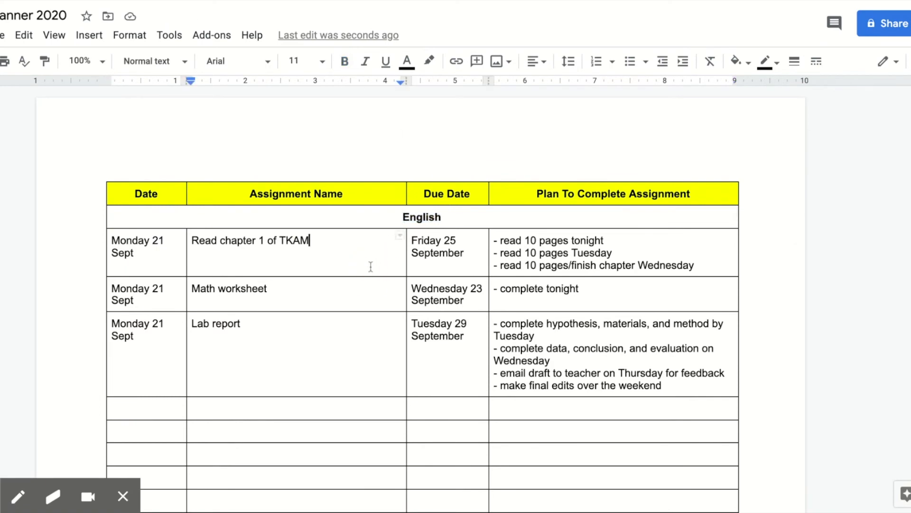
{"action": "right_click", "coordinate": [371, 266]}
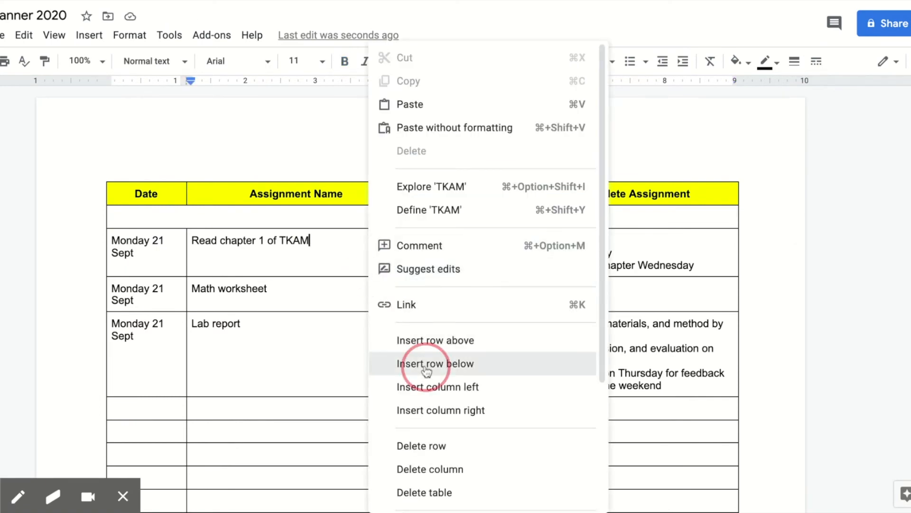
{"action": "left_click", "coordinate": [372, 355]}
{"action": "right_click", "coordinate": [350, 290]}
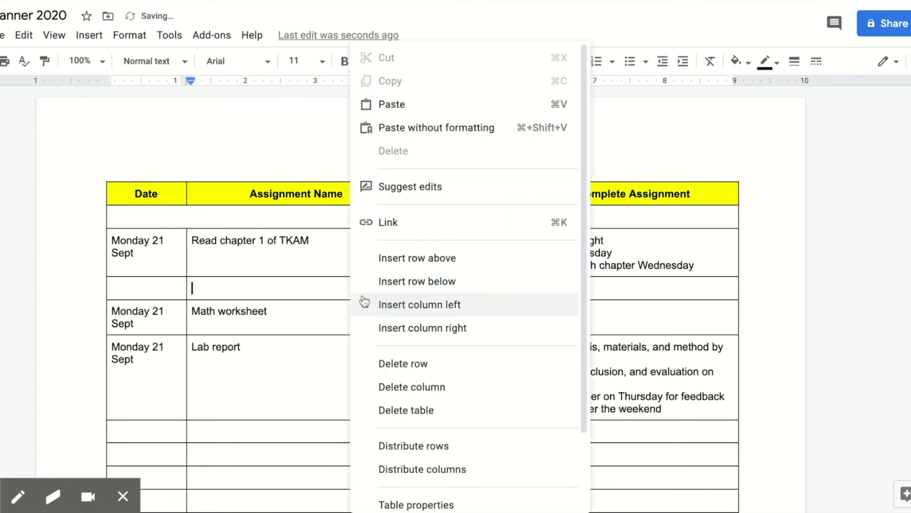
{"action": "left_click", "coordinate": [389, 284]}
{"action": "right_click", "coordinate": [334, 289]}
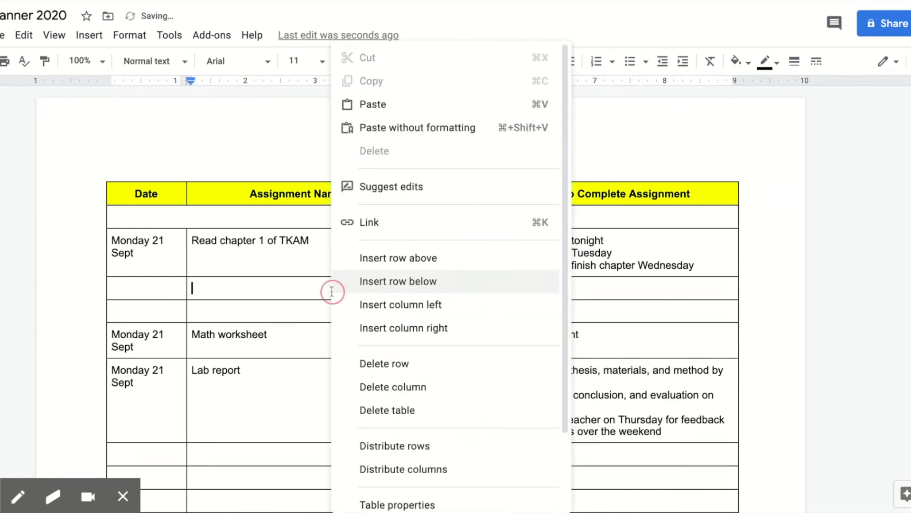
{"action": "left_click", "coordinate": [372, 282]}
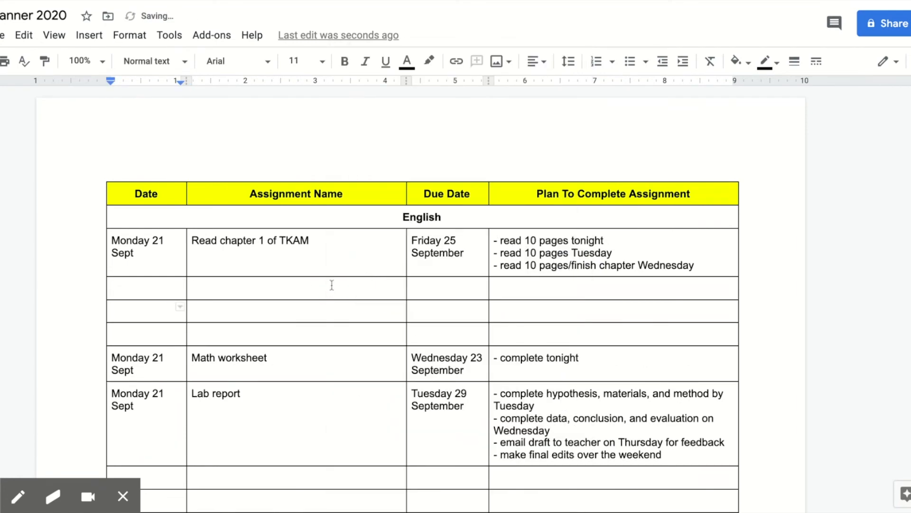
{"action": "right_click", "coordinate": [332, 285]}
{"action": "left_click", "coordinate": [369, 283]}
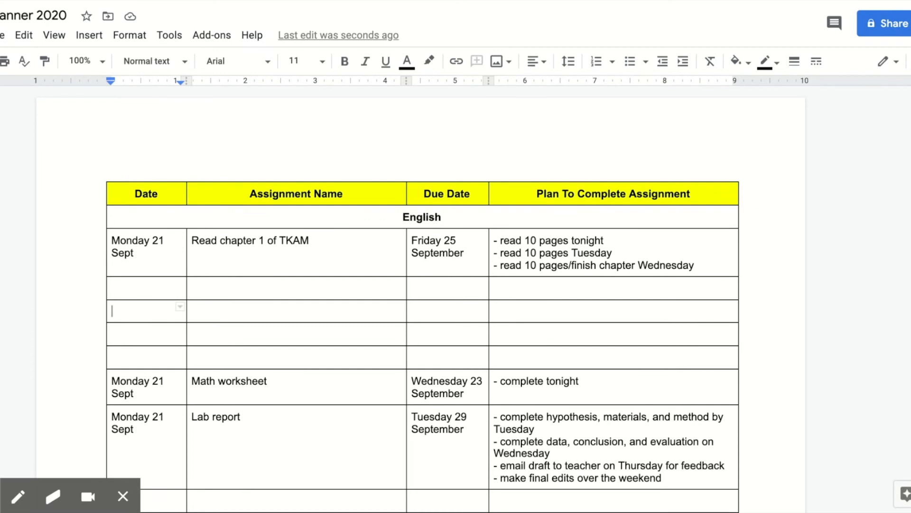
- Merge the four cells of the blank row directly above the Math worksheet assignment into one
{"action": "left_click_drag", "start_coordinate": [172, 358], "coordinate": [514, 359]}
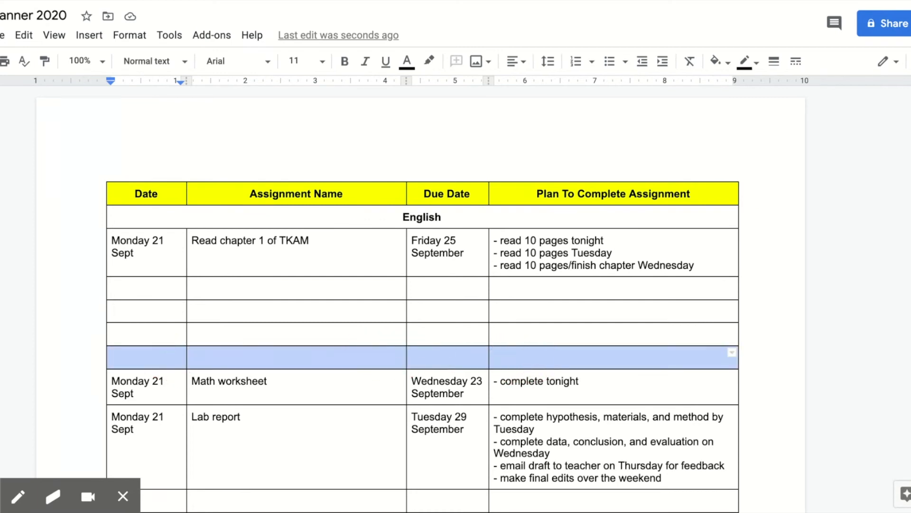
{"action": "right_click", "coordinate": [541, 360]}
{"action": "left_click", "coordinate": [577, 423]}
- Title the merged row above the Math worksheet assignment "Math", centered and bold
{"action": "type", "text": "Math"}
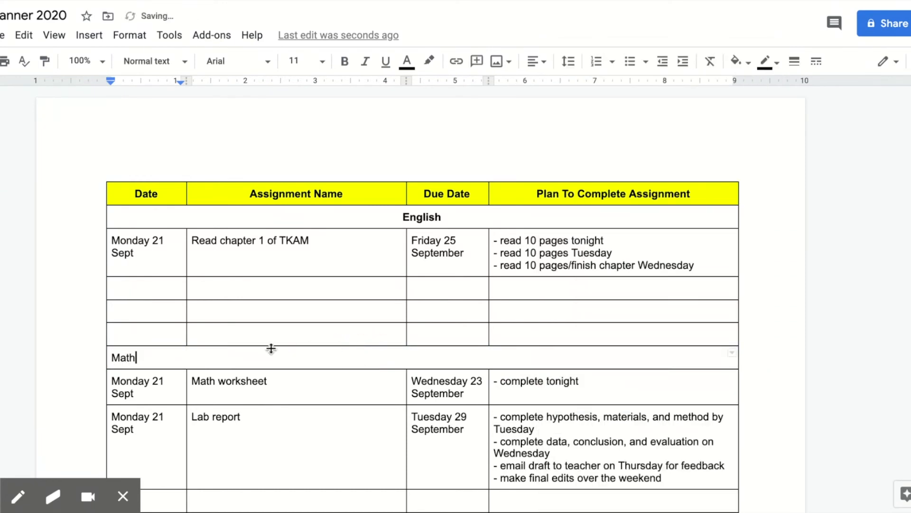
{"action": "left_click", "coordinate": [536, 60]}
{"action": "left_click", "coordinate": [499, 91]}
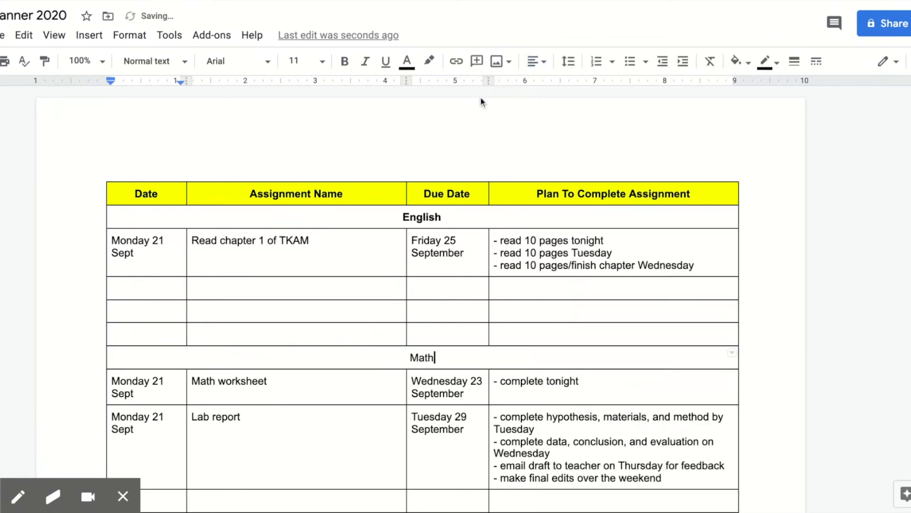
{"action": "double_click", "coordinate": [420, 357]}
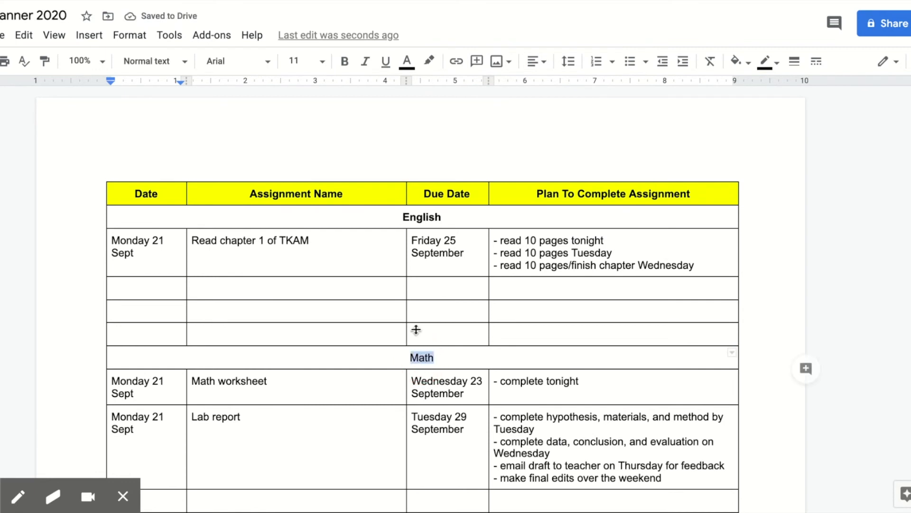
{"action": "left_click", "coordinate": [344, 63]}
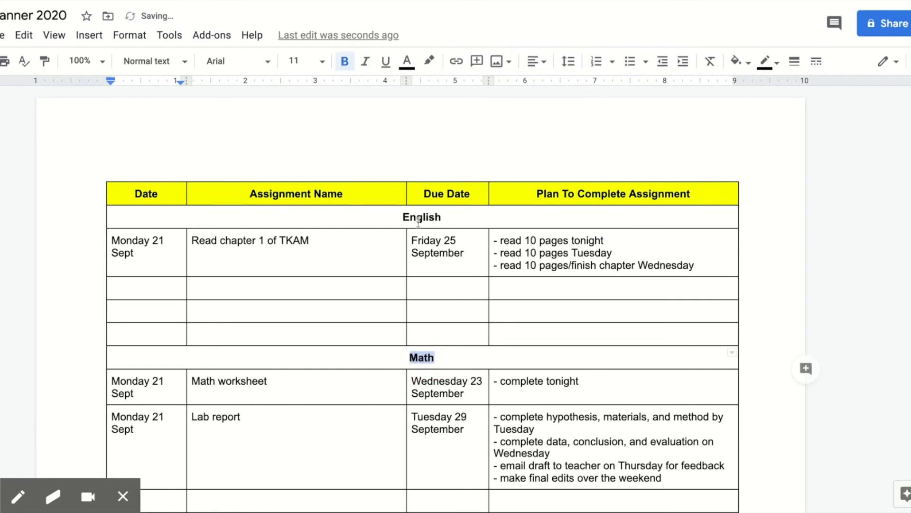
- Insert a row above the Lab report assignment and merge its four cells into one
{"action": "scroll", "coordinate": [418, 221], "scroll_direction": "down", "scroll_amount": 3}
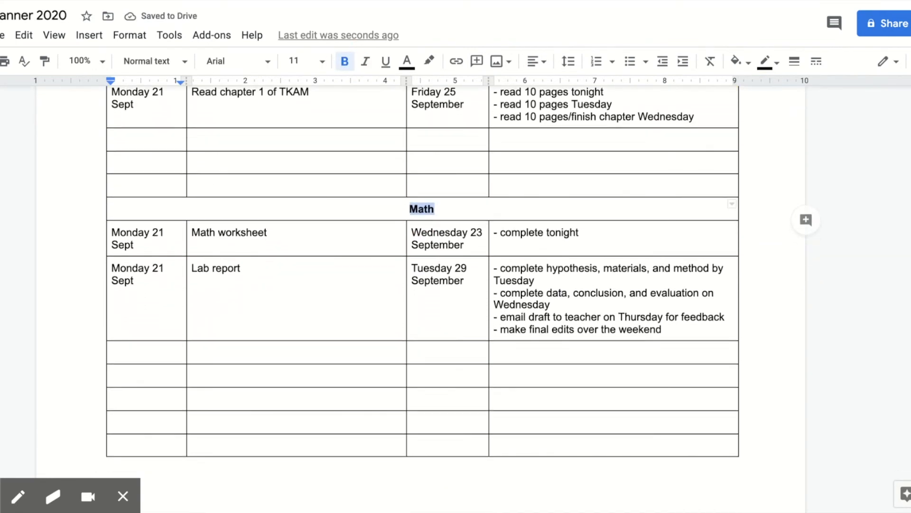
{"action": "left_click", "coordinate": [342, 294]}
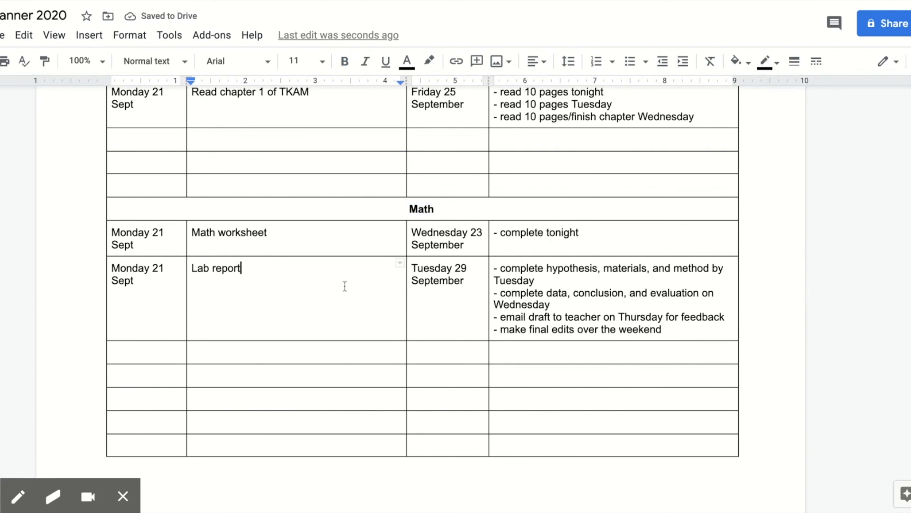
{"action": "right_click", "coordinate": [340, 289]}
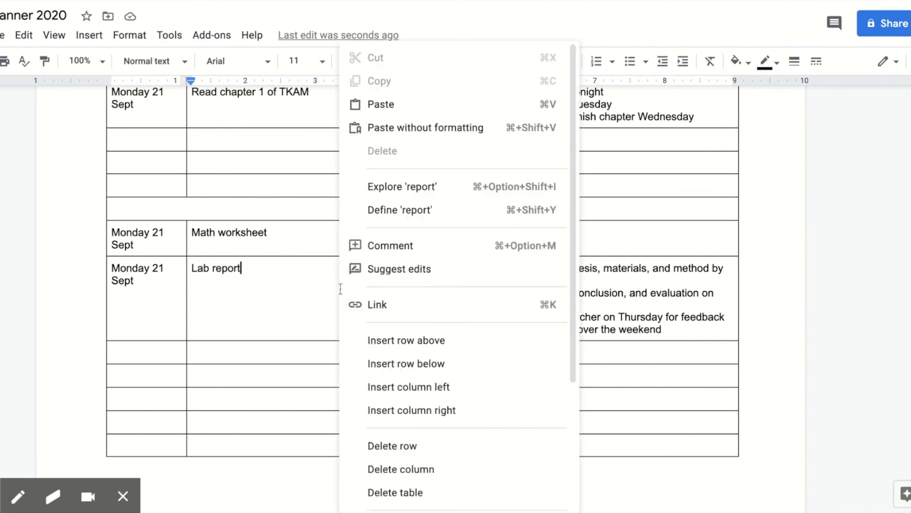
{"action": "left_click", "coordinate": [399, 350]}
{"action": "left_click_drag", "start_coordinate": [142, 268], "coordinate": [542, 265]}
{"action": "right_click", "coordinate": [542, 265]}
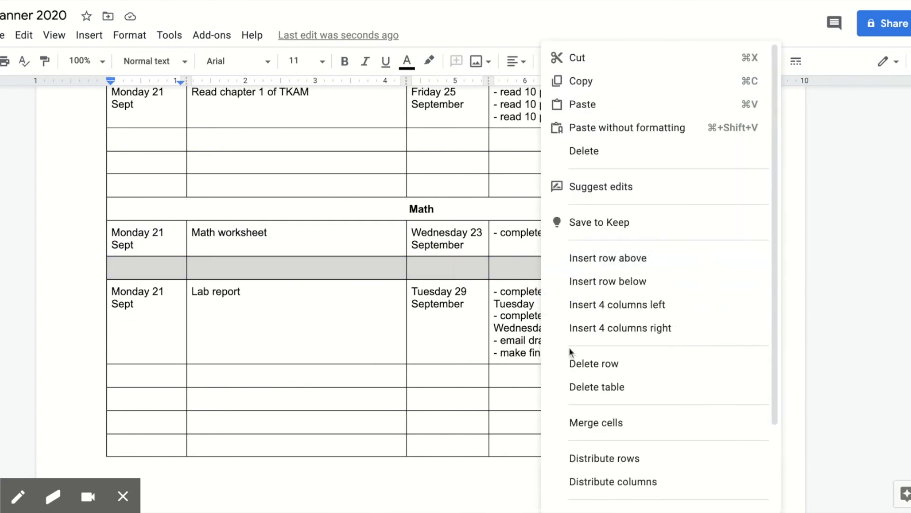
{"action": "left_click", "coordinate": [592, 424]}
- Title the merged row above the Lab report assignment "Biology", centered and bold
{"action": "left_click", "coordinate": [198, 267]}
{"action": "type", "text": "Biology"}
{"action": "left_click", "coordinate": [536, 62]}
{"action": "left_click", "coordinate": [497, 88]}
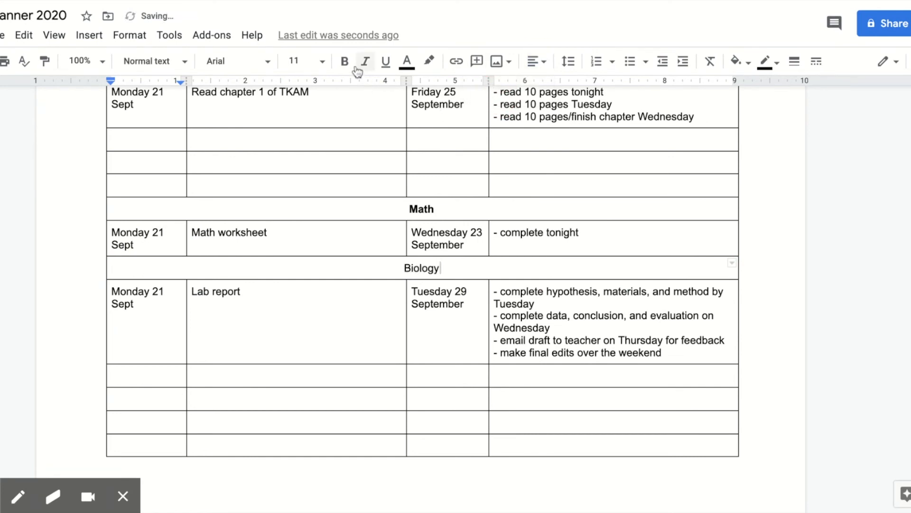
{"action": "key", "text": "shift+Home"}
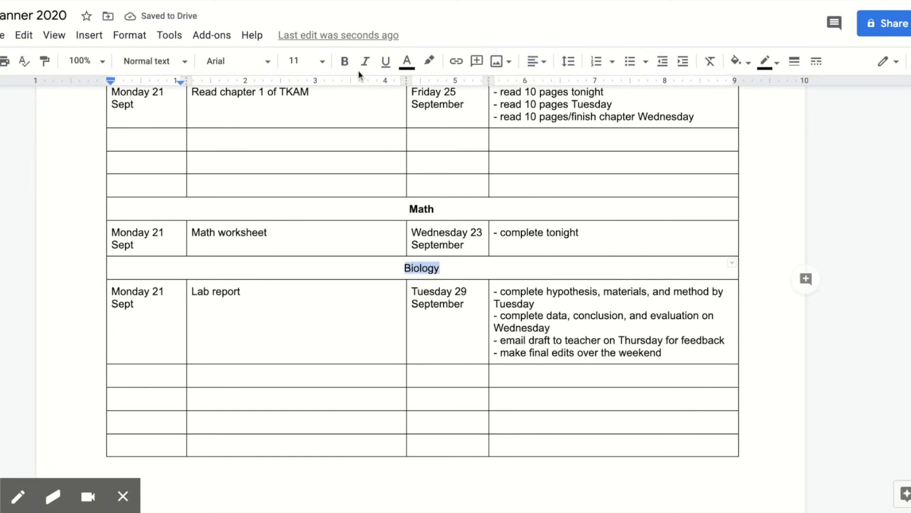
{"action": "left_click", "coordinate": [345, 63]}
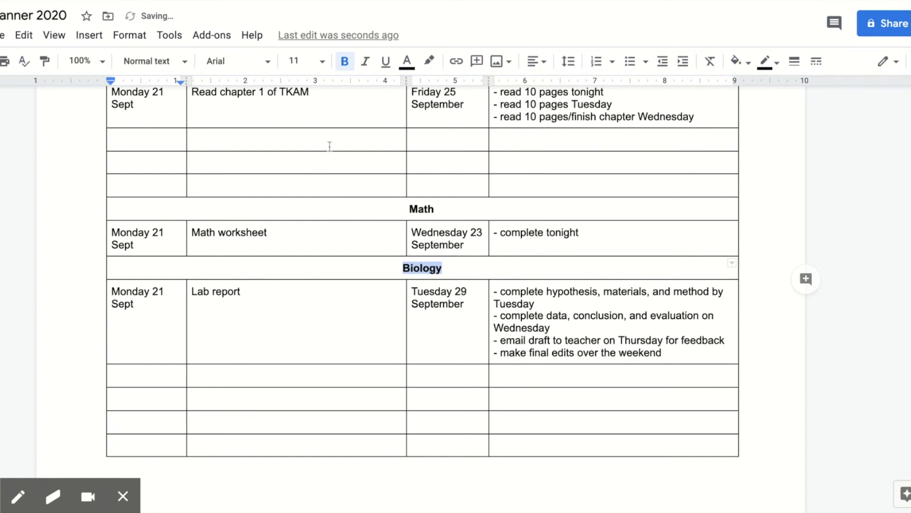
- Insert three blank rows below the Math worksheet assignment in the Math section
{"action": "left_click", "coordinate": [333, 238]}
{"action": "right_click", "coordinate": [332, 238]}
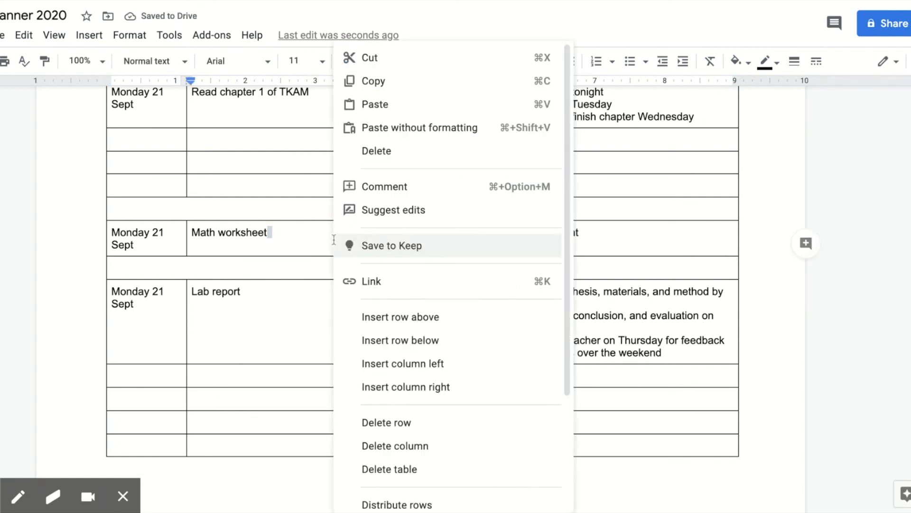
{"action": "left_click", "coordinate": [385, 339]}
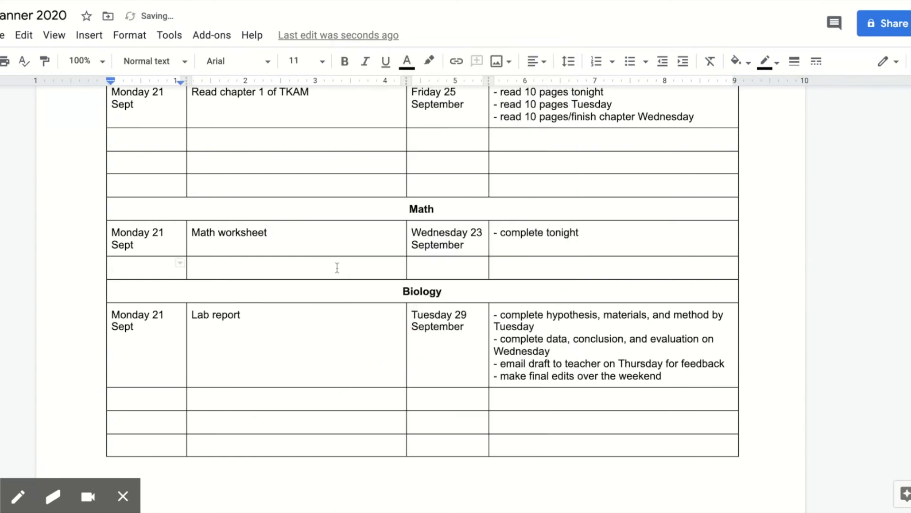
{"action": "right_click", "coordinate": [337, 266]}
{"action": "left_click", "coordinate": [385, 284]}
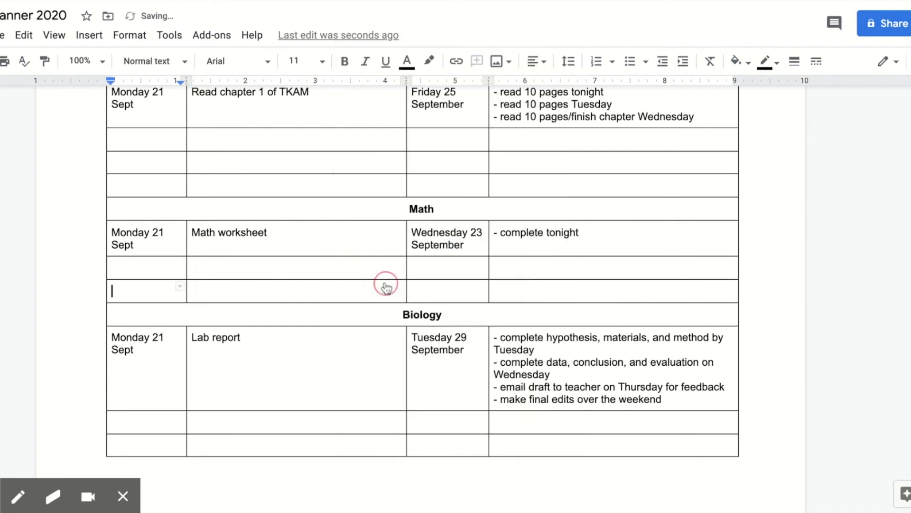
{"action": "right_click", "coordinate": [327, 290]}
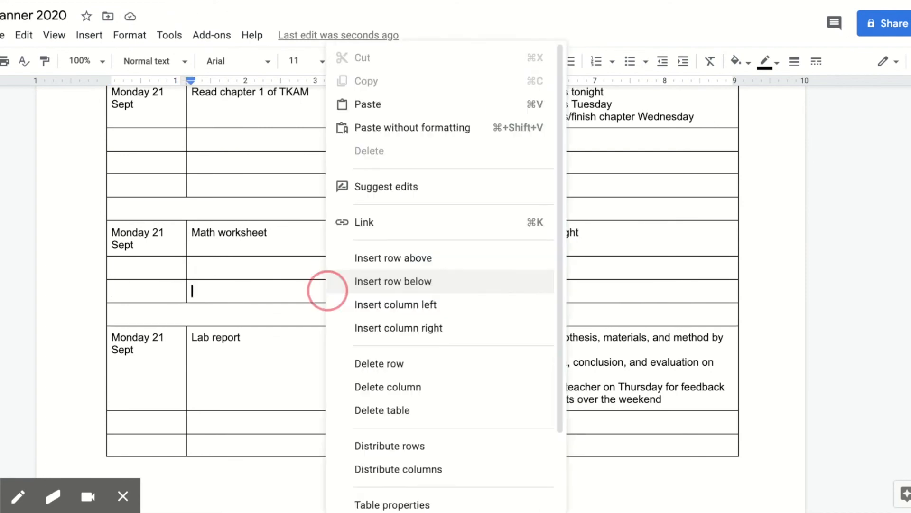
{"action": "left_click", "coordinate": [360, 284]}
- Shade the English section heading row light gray
{"action": "scroll", "coordinate": [360, 284], "scroll_direction": "up", "scroll_amount": 3}
{"action": "left_click", "coordinate": [359, 218]}
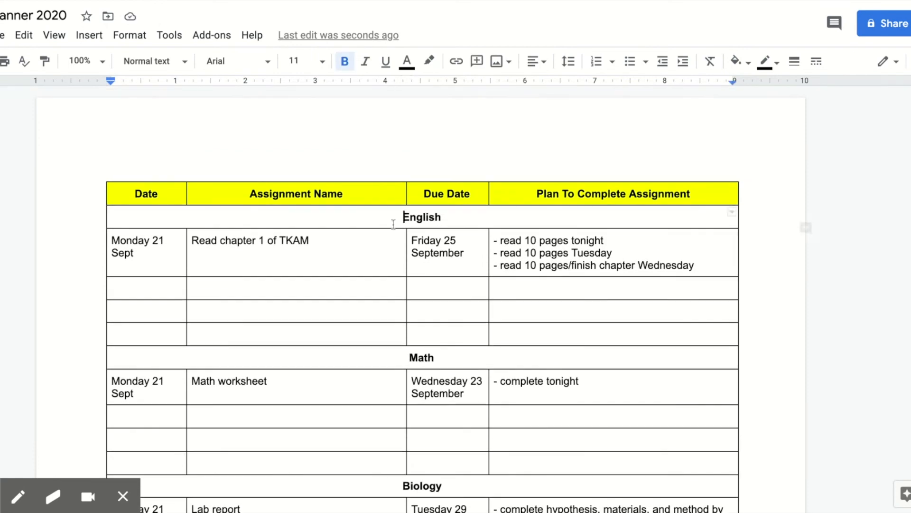
{"action": "left_click_drag", "start_coordinate": [371, 218], "coordinate": [509, 213]}
{"action": "left_click", "coordinate": [736, 61]}
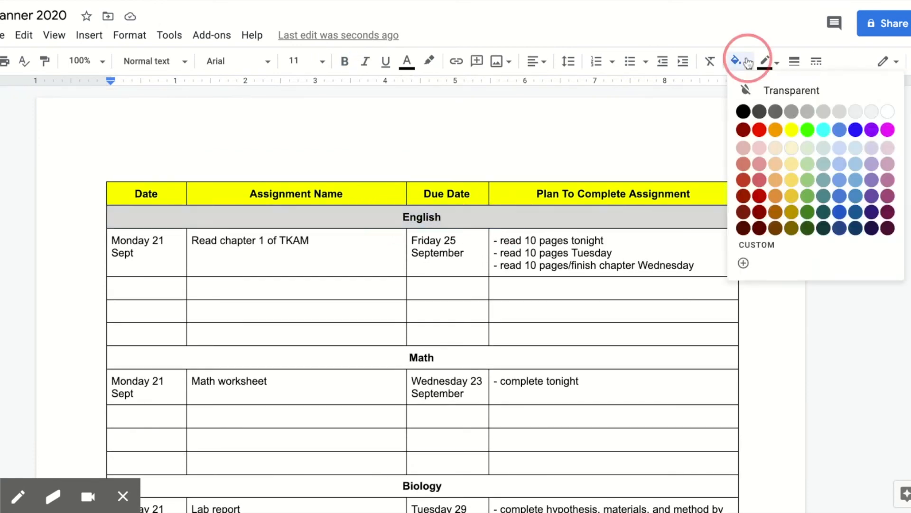
{"action": "left_click", "coordinate": [824, 112]}
- Shade the Math and Biology section heading rows in the same light gray as the English heading
{"action": "left_click_drag", "start_coordinate": [353, 358], "coordinate": [475, 355]}
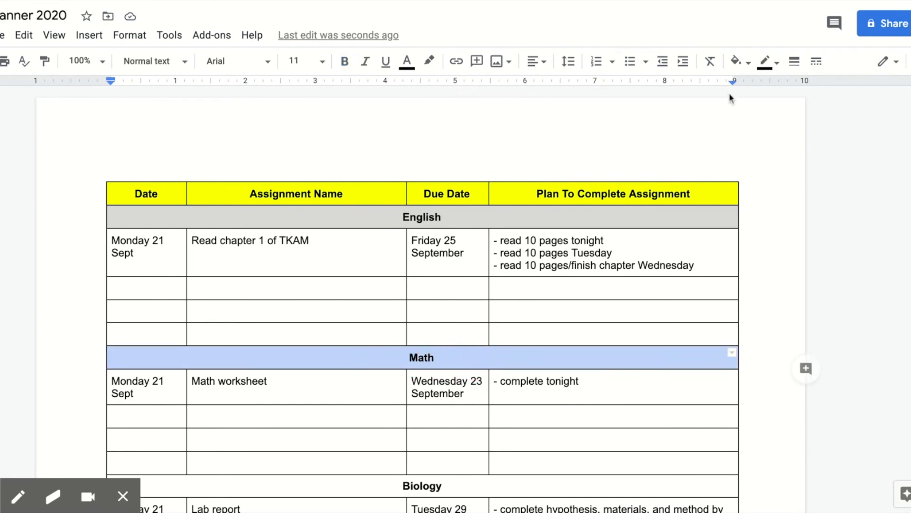
{"action": "left_click", "coordinate": [736, 60]}
{"action": "left_click", "coordinate": [835, 116]}
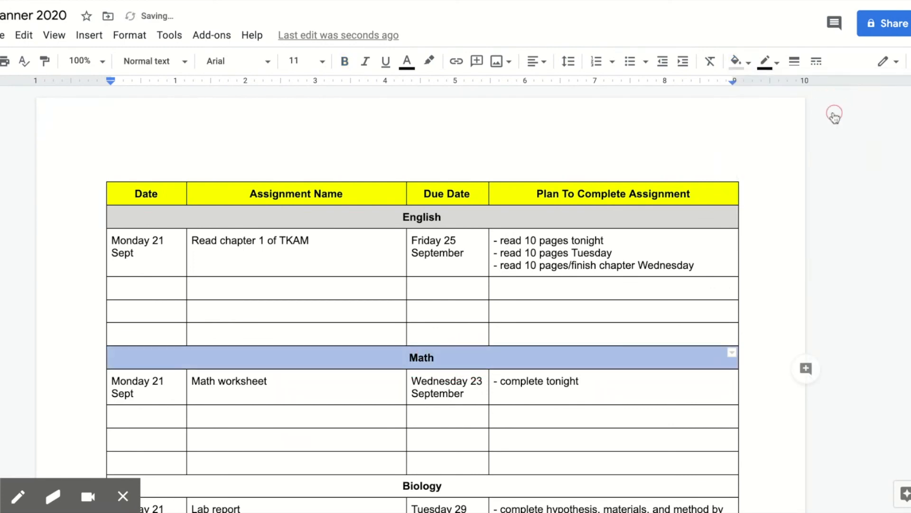
{"action": "left_click", "coordinate": [564, 315]}
{"action": "scroll", "coordinate": [564, 315], "scroll_direction": "down", "scroll_amount": 1}
{"action": "left_click_drag", "start_coordinate": [376, 431], "coordinate": [520, 444]}
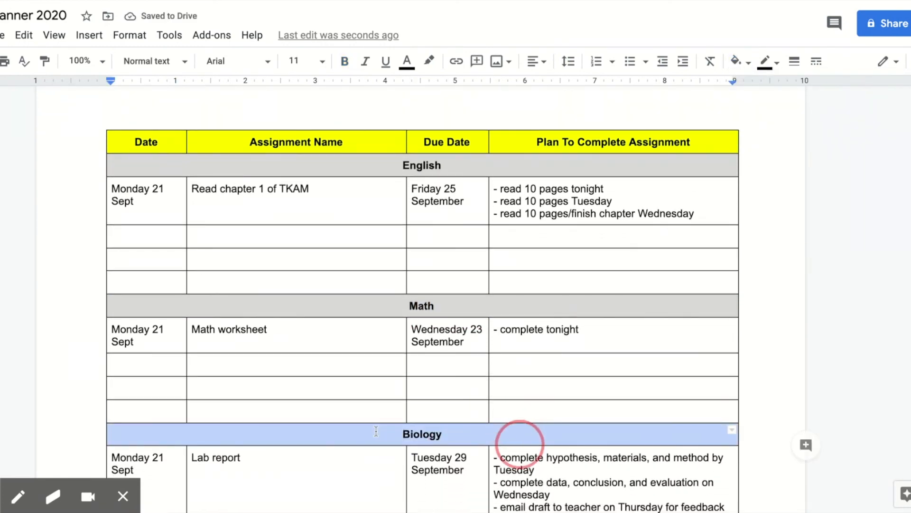
{"action": "left_click", "coordinate": [736, 61]}
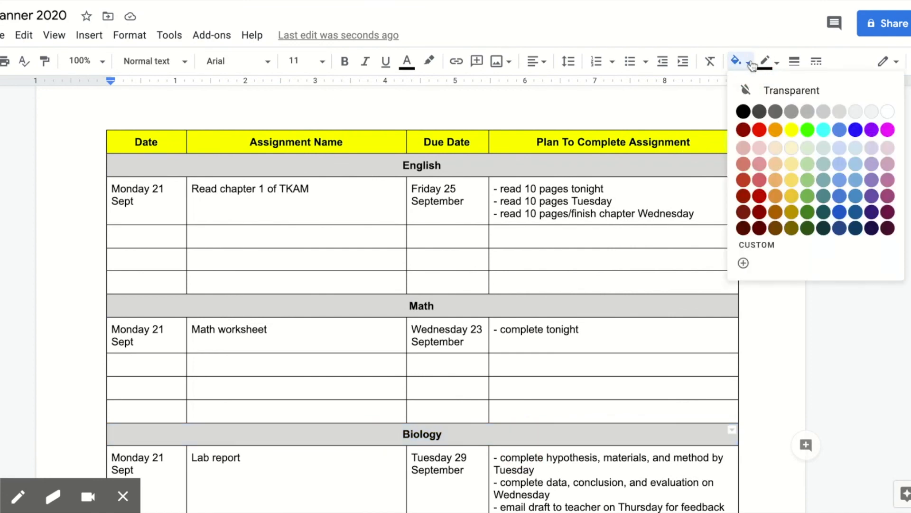
{"action": "left_click", "coordinate": [831, 109]}
{"action": "left_click", "coordinate": [572, 371]}
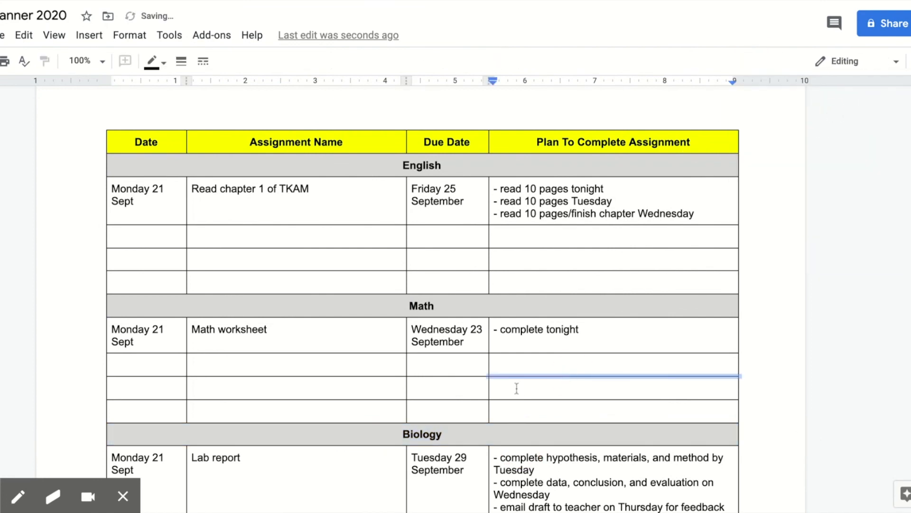
{"action": "left_click", "coordinate": [461, 395]}
- Enter the date "Tuesday 22 Sept" in the first blank row of the English section
{"action": "scroll", "coordinate": [159, 264], "scroll_direction": "up", "scroll_amount": 1}
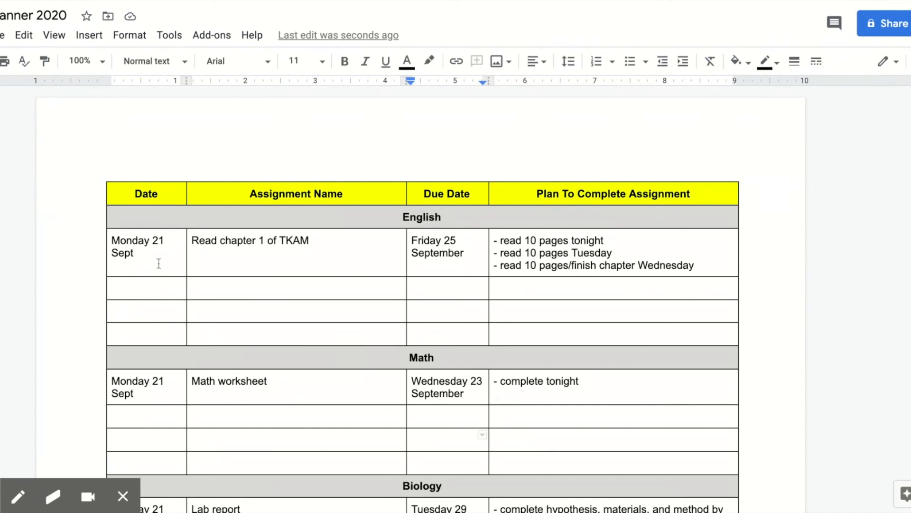
{"action": "left_click", "coordinate": [139, 285]}
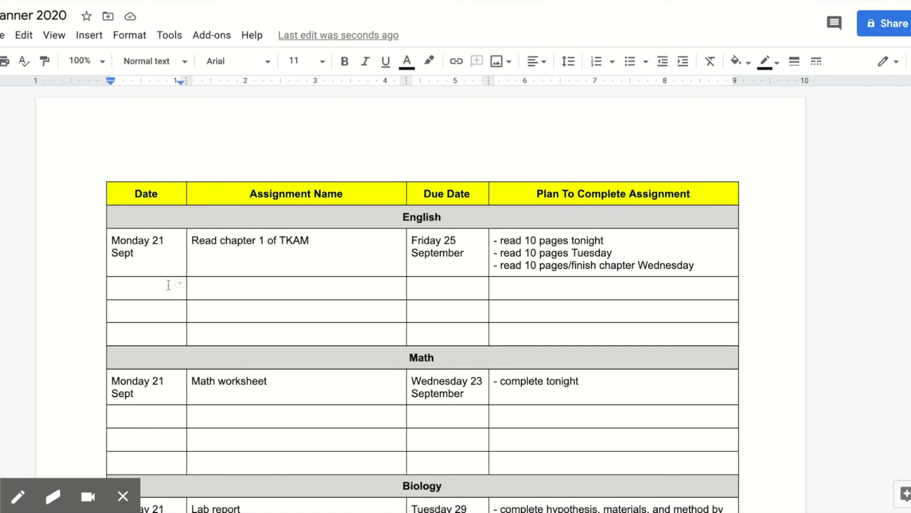
{"action": "type", "text": "Tuesday 22 Sept"}
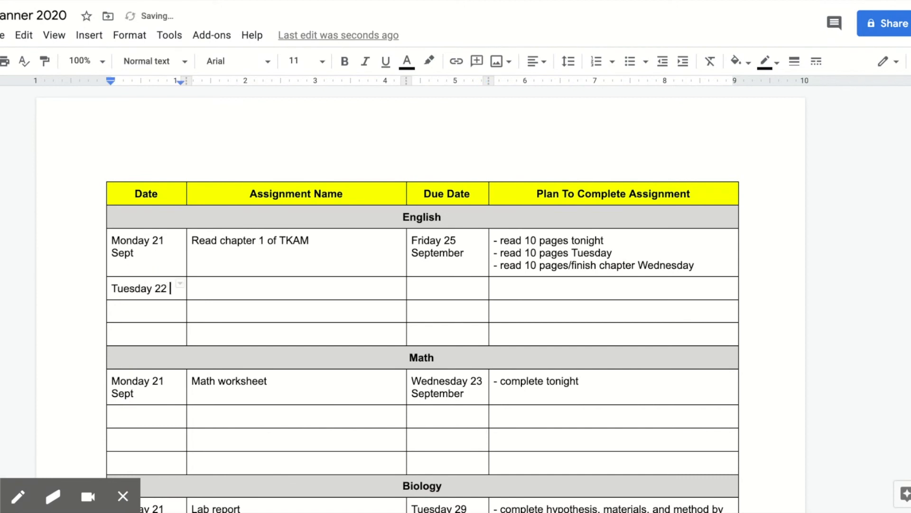